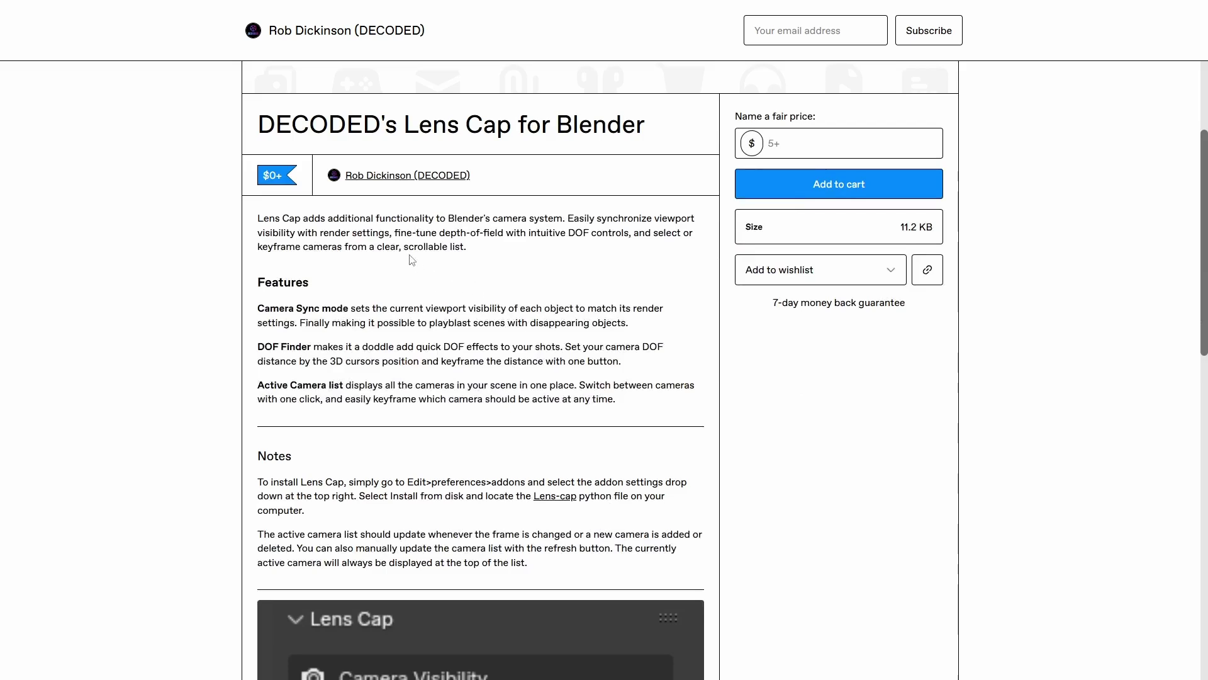
- Open The Interior Masterclass from the creator's product list and look through its description, trailer and example images
left_click(381, 177)
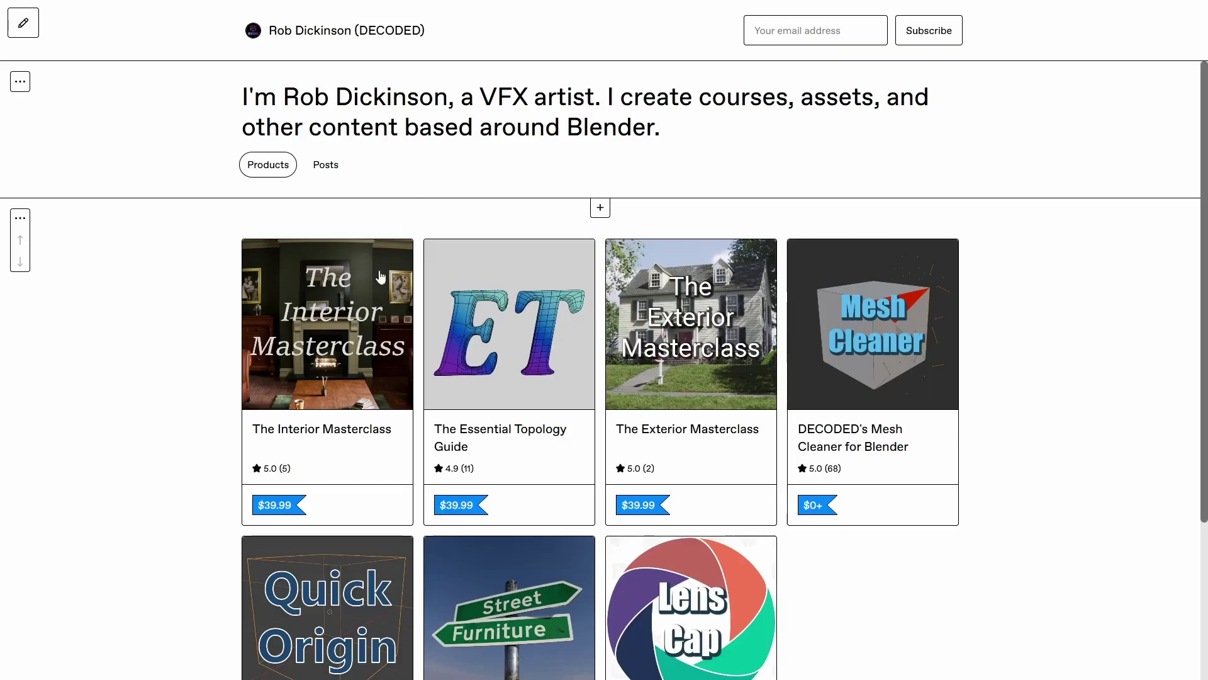
left_click(345, 302)
scroll(476, 309, "down", 1)
scroll(477, 309, "down", 9)
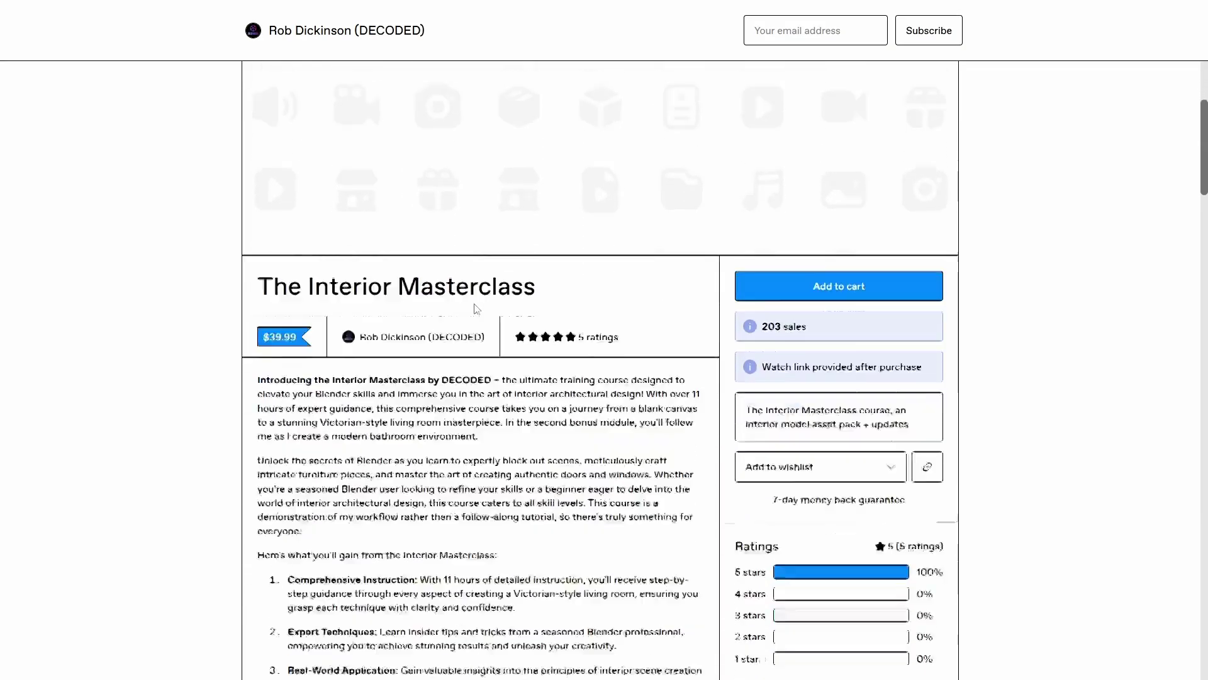
scroll(475, 307, "down", 12)
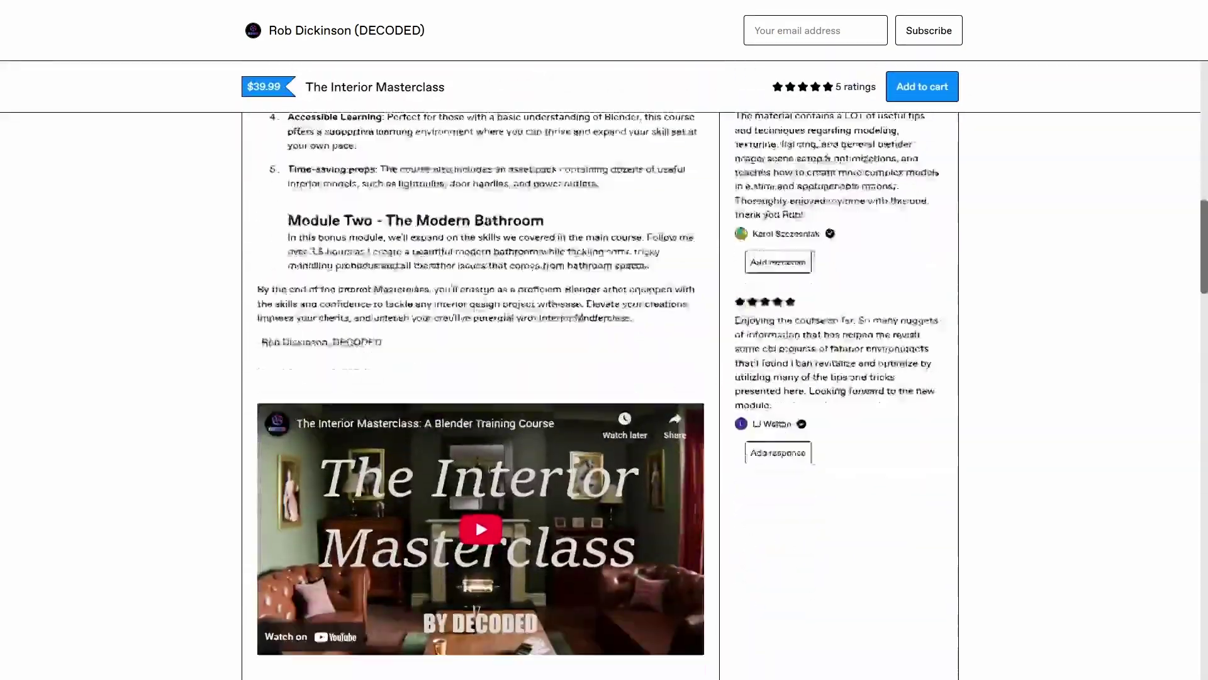
scroll(475, 308, "down", 9)
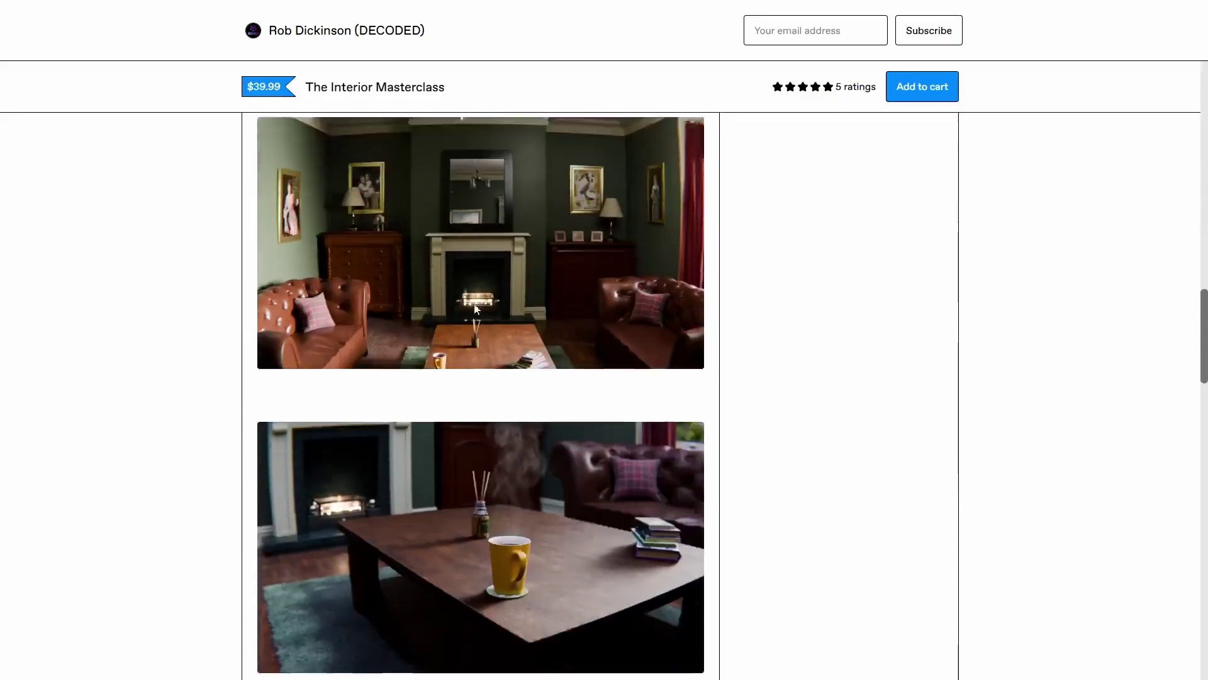
scroll(475, 309, "down", 12)
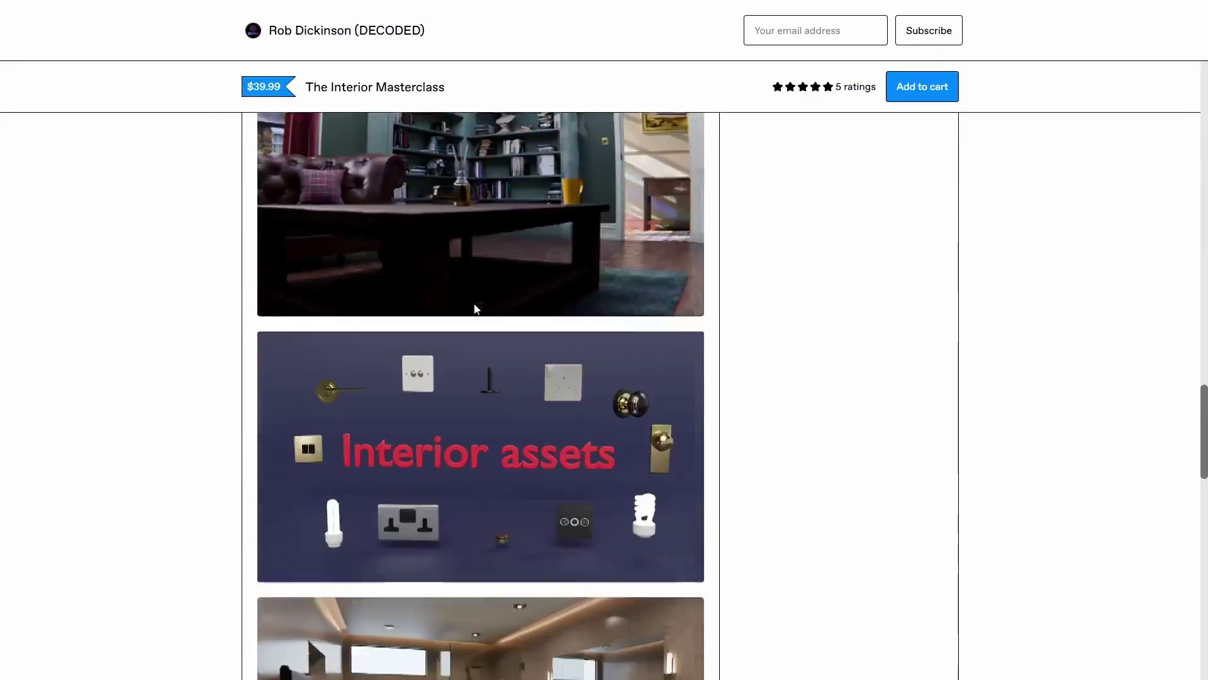
scroll(474, 304, "down", 9)
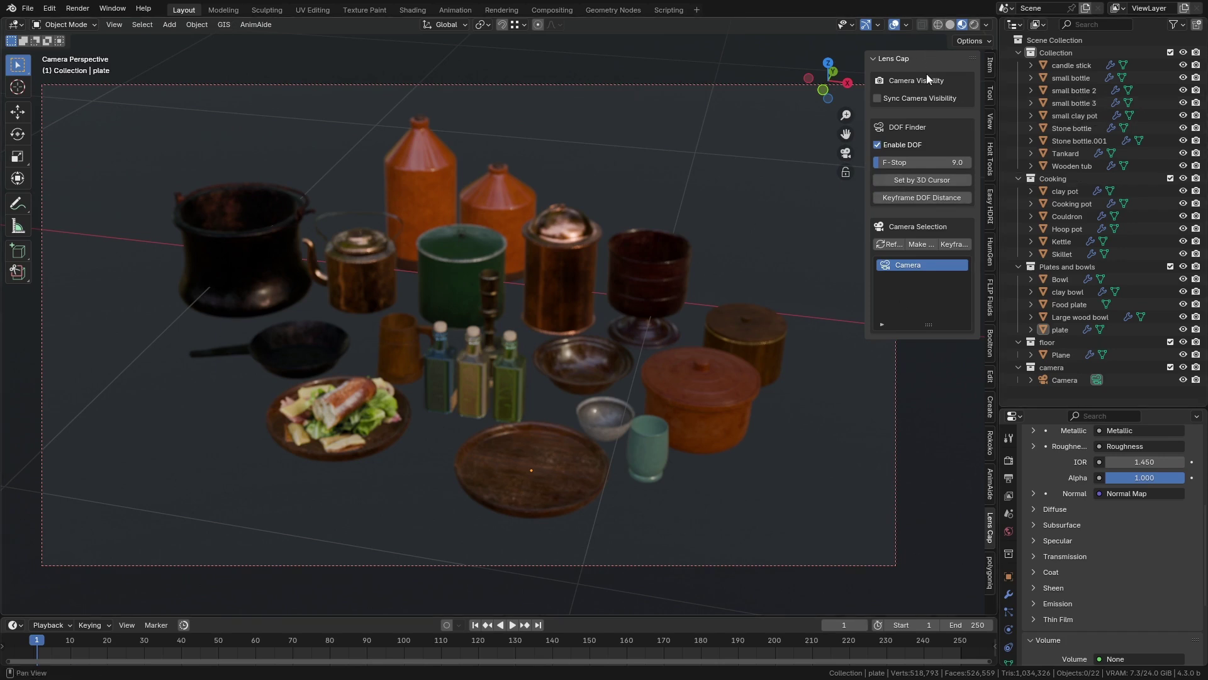
- Keyframe the green cooking pot's render visibility as enabled at frame 40 and disabled at frame 41
left_click(459, 268)
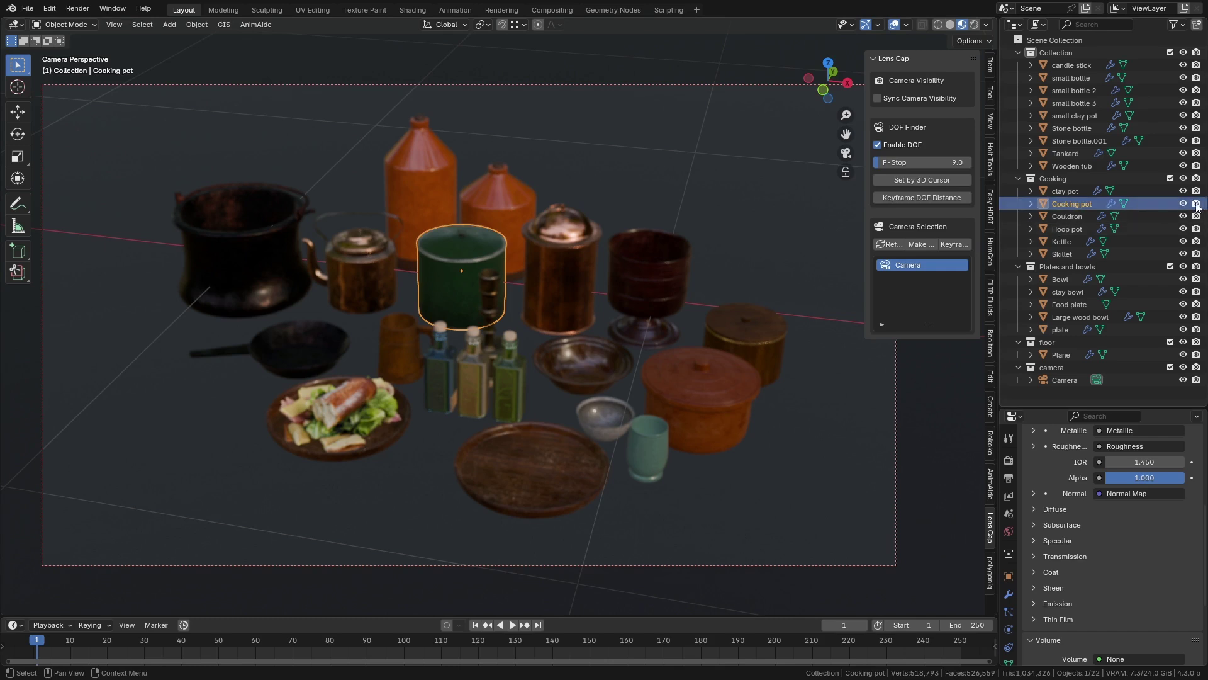
left_click(183, 645)
key("space")
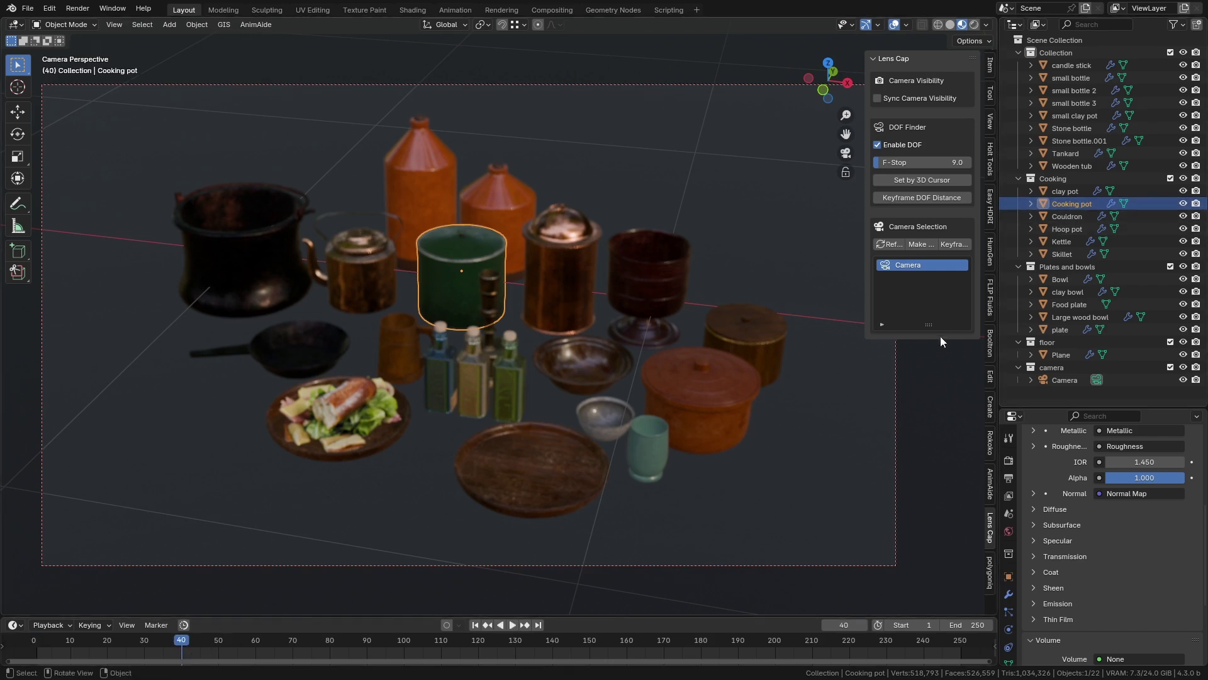
right_click(1189, 206)
left_click(1189, 202)
key("Right")
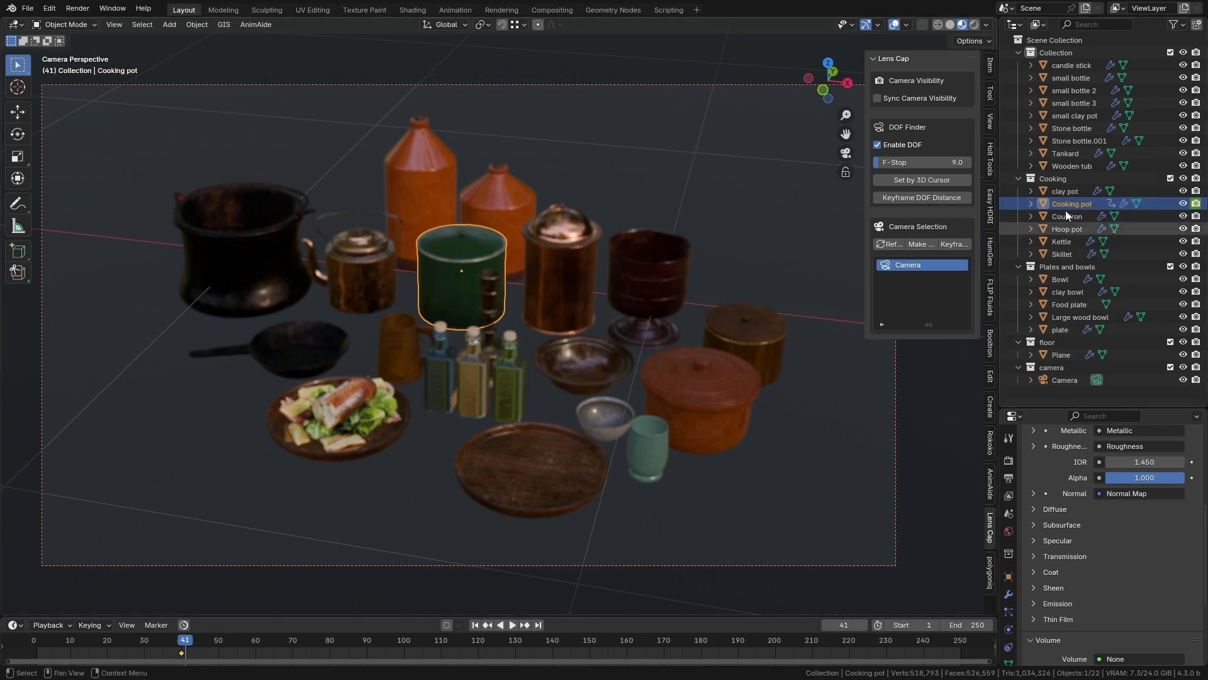
right_click(1196, 203)
left_click(1186, 201)
- Keyframe the cooking pot's render visibility as disabled at frame 80 and enabled again at frame 81
left_click_drag(338, 642, 331, 648)
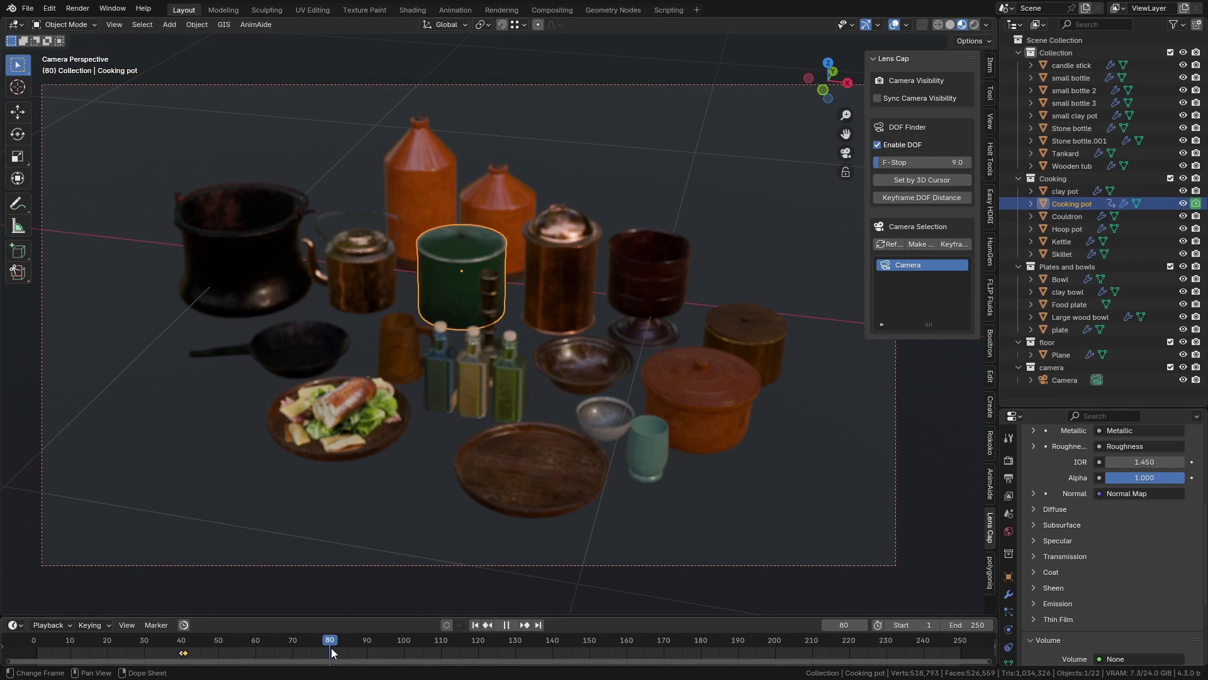
right_click(1196, 203)
left_click(1187, 200)
key("Right")
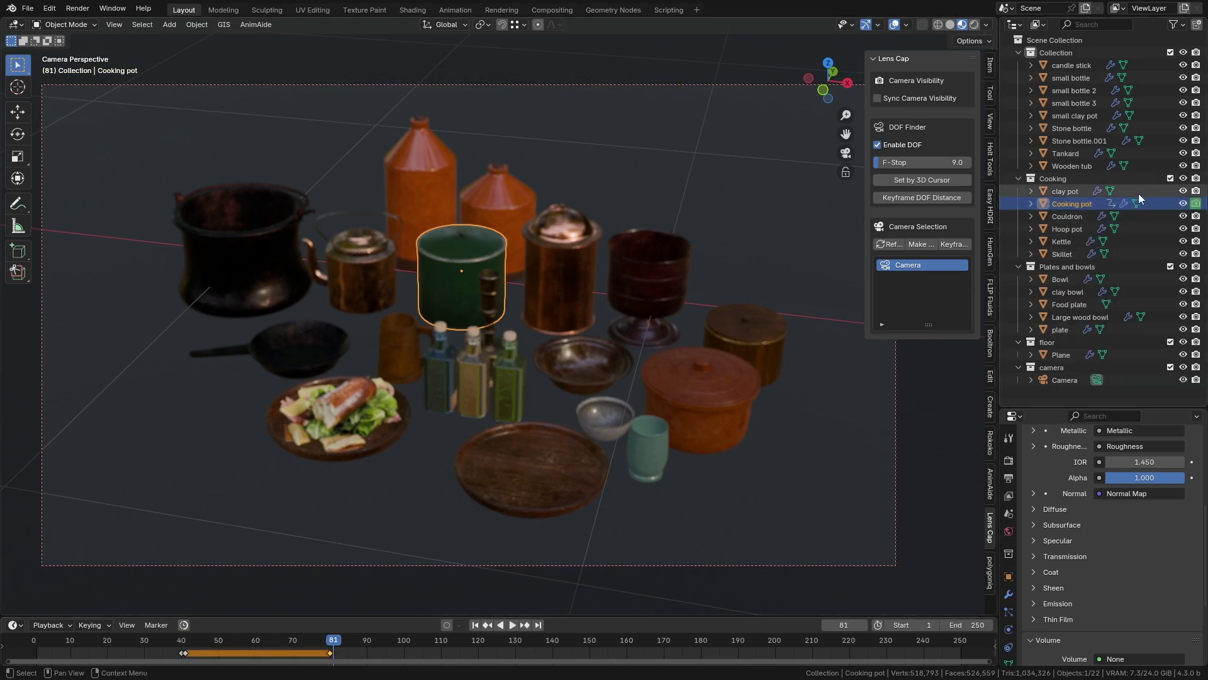
right_click(1196, 203)
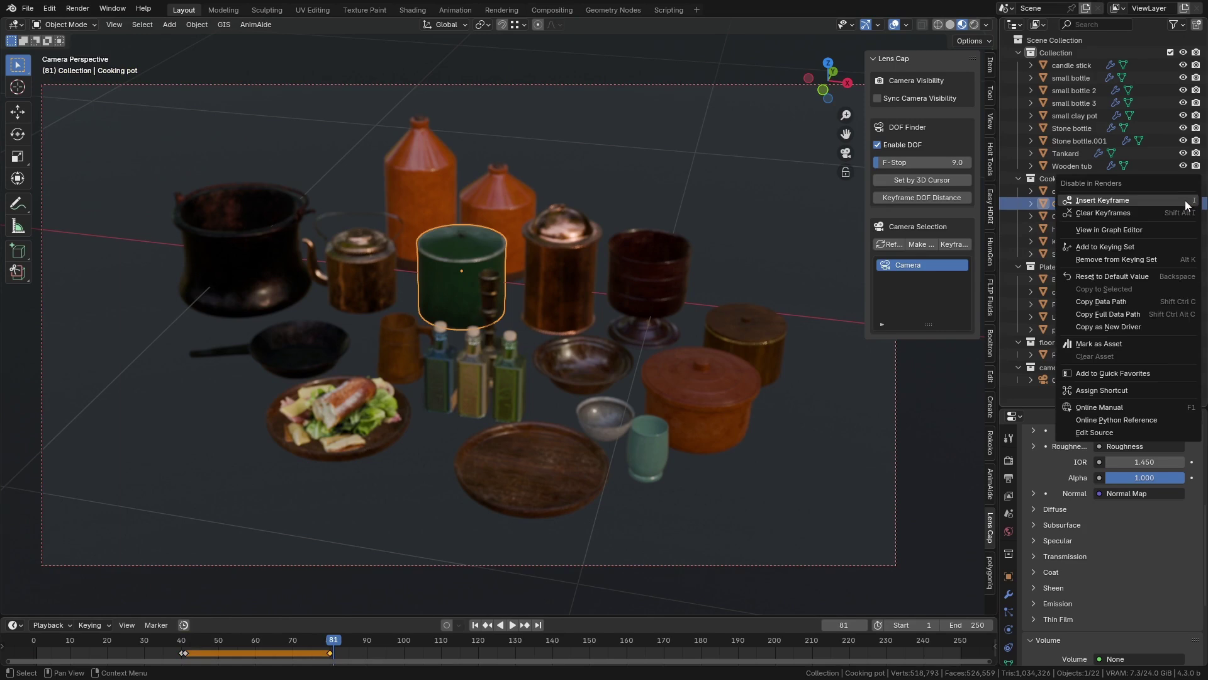
left_click(1186, 200)
- Play the animation and render frame 59 to compare the cooking pot's visibility in the viewport and in the render
key("shift+ctrl+space")
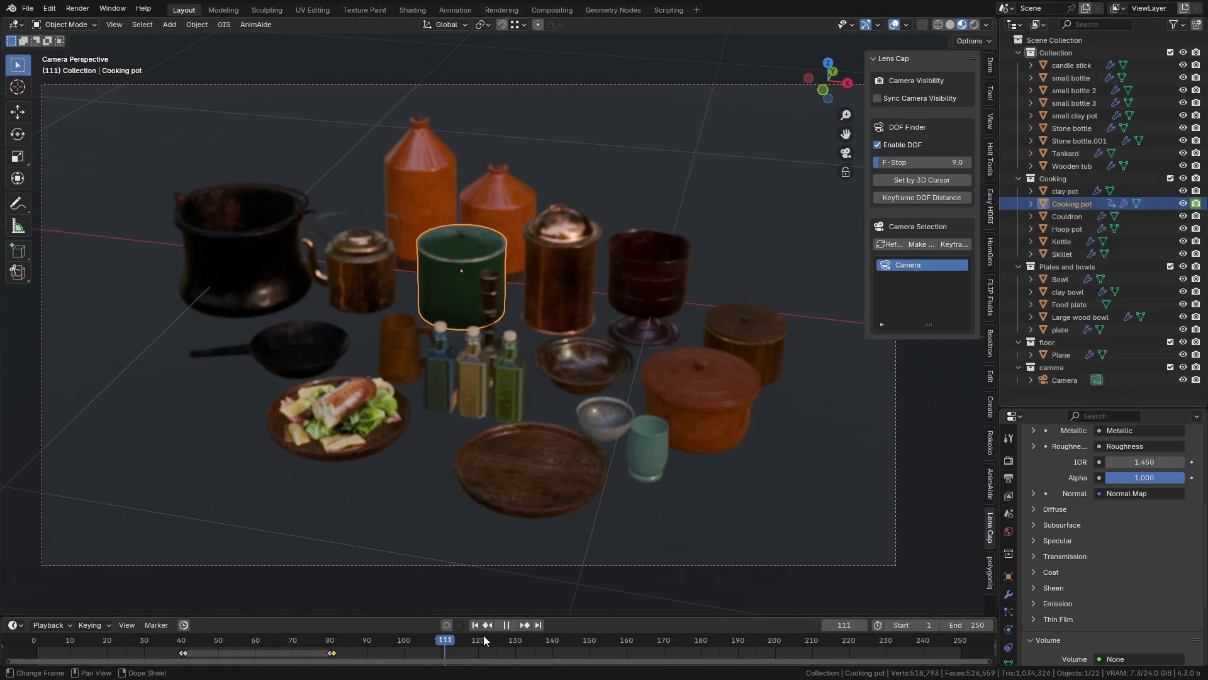
key("space")
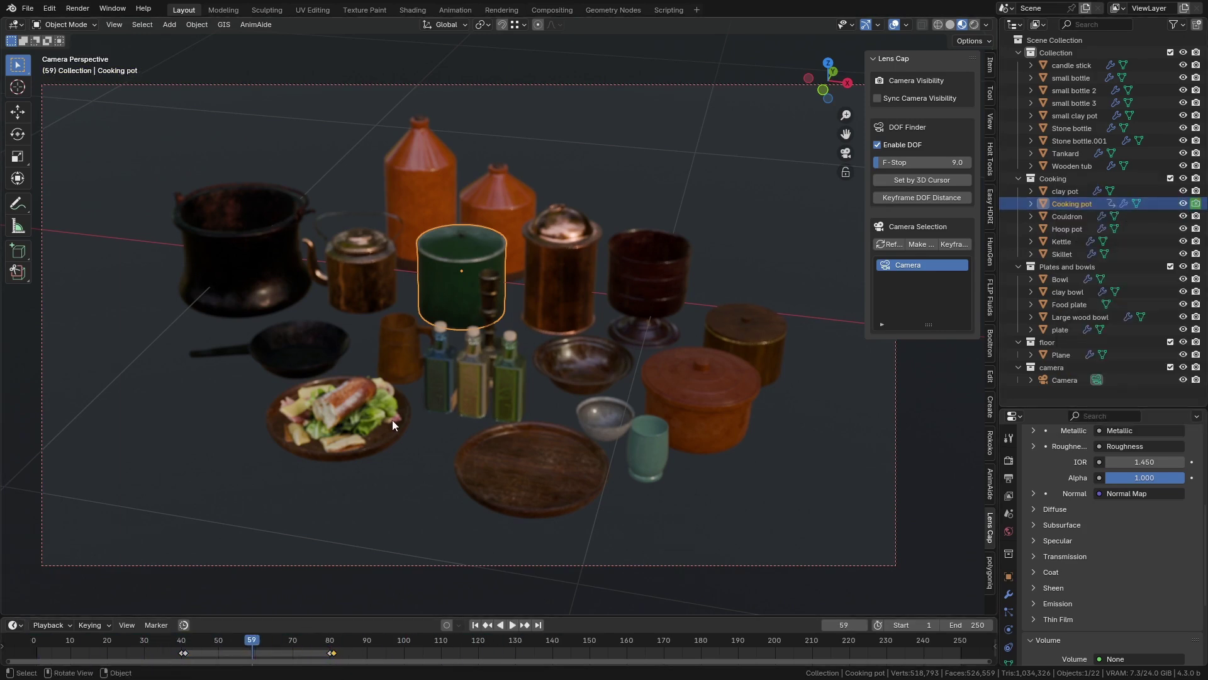
key("F12")
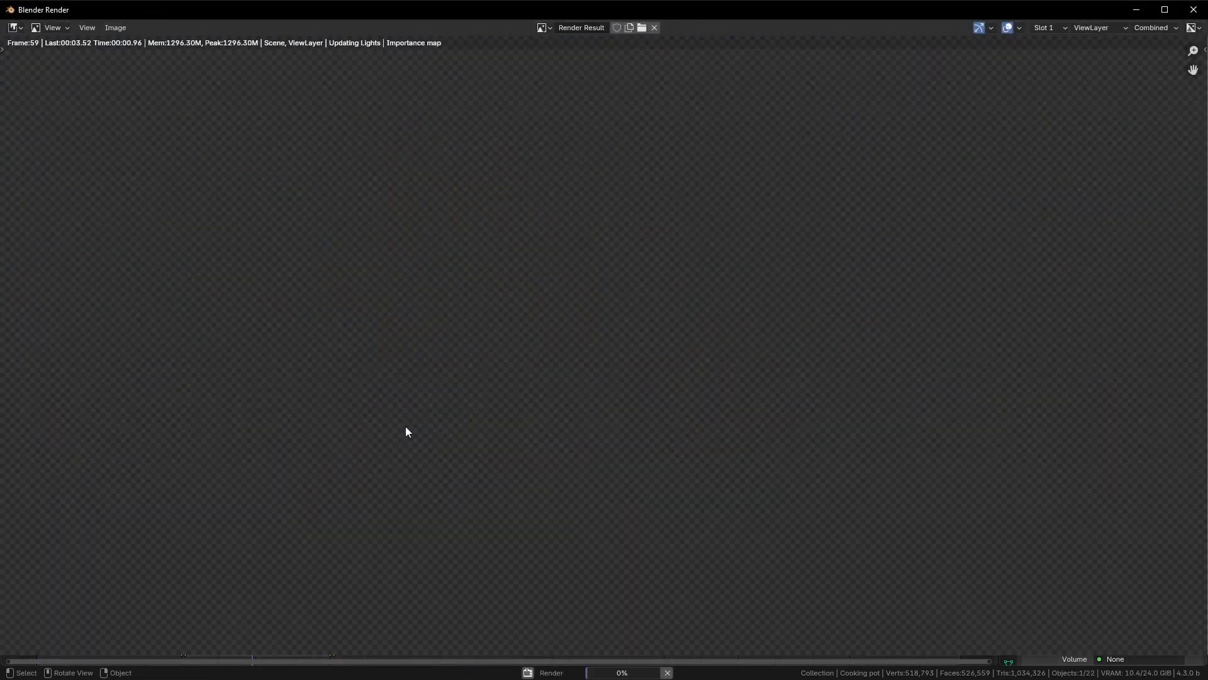
scroll(407, 431, "down", 1)
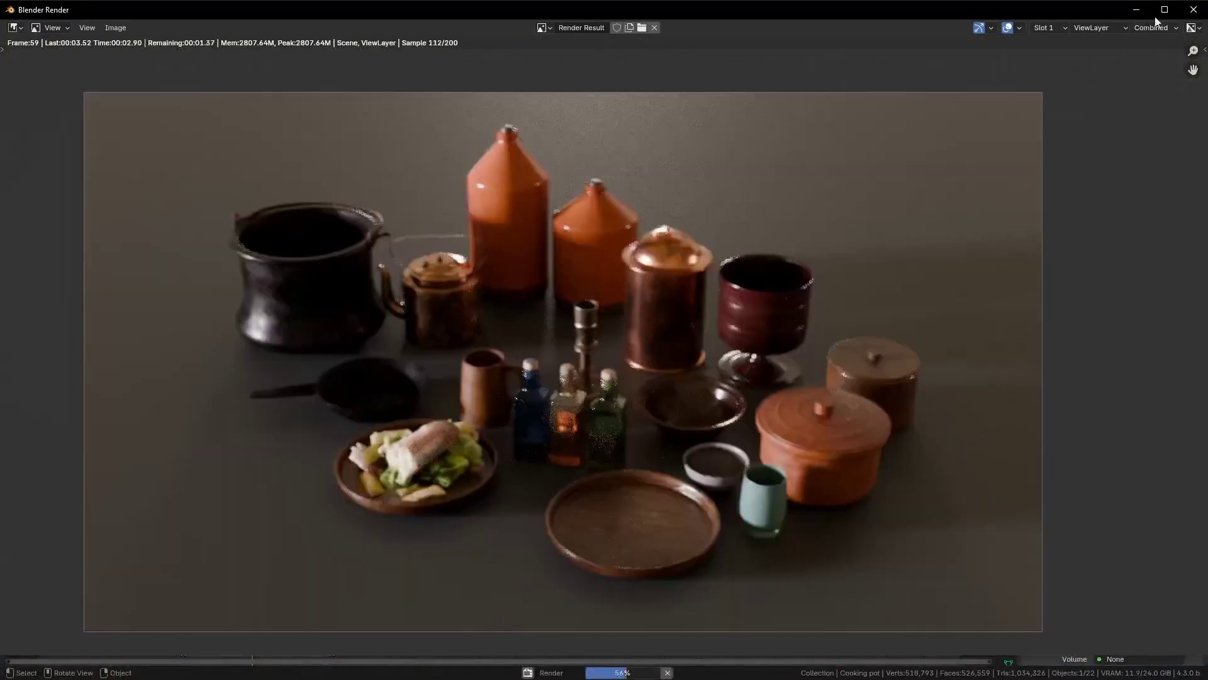
key("Escape")
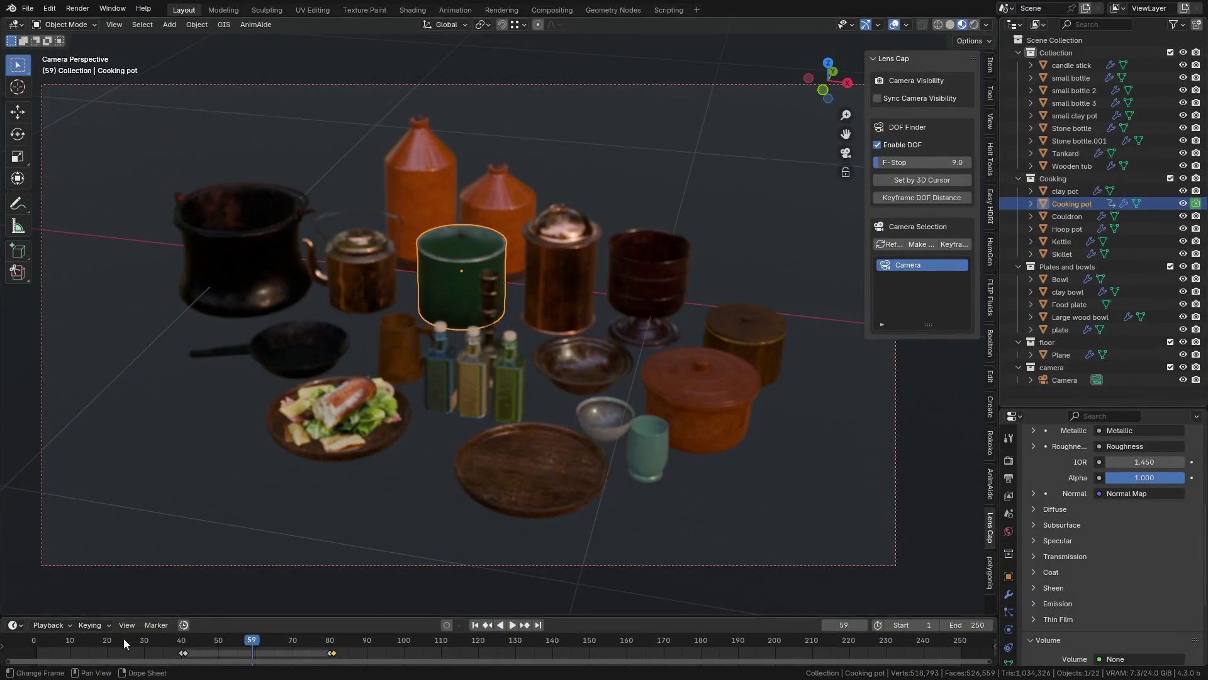
mouse_move(252, 641)
left_mouse_down()
mouse_move(136, 635)
mouse_move(237, 634)
left_mouse_up()
key("space")
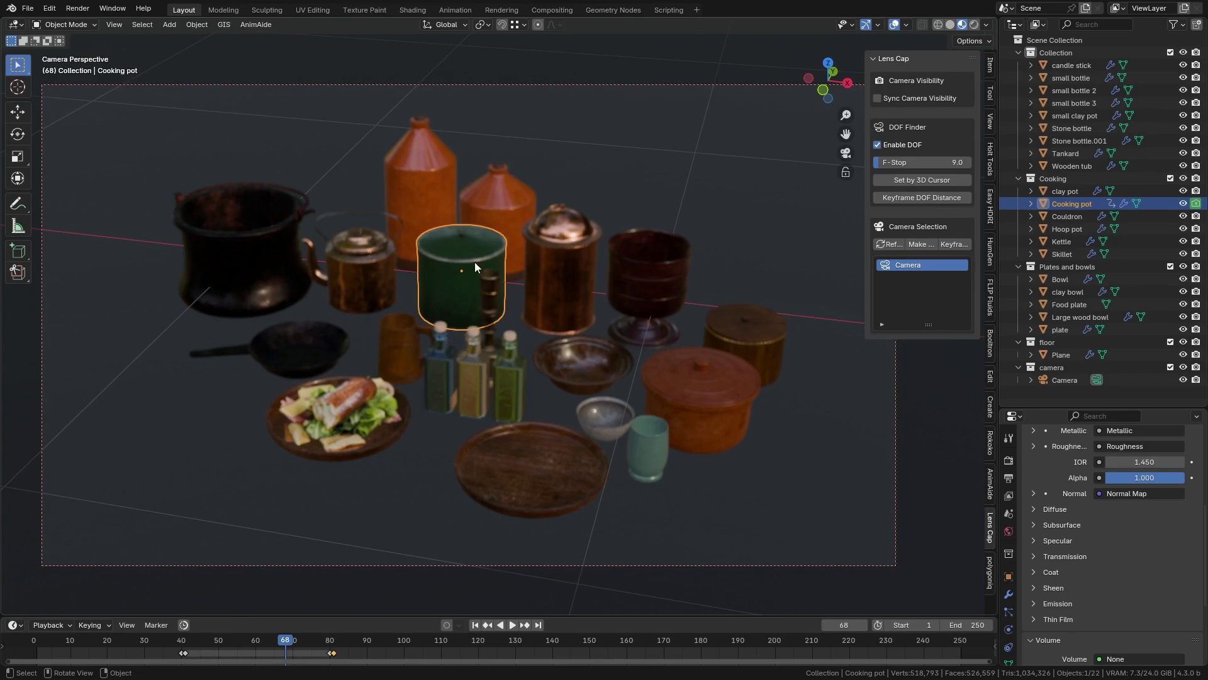
- Enable Sync Camera Visibility in Lens Cap and play the animation from frame 25 to check the cooking pot
left_click(877, 98)
left_click_drag(287, 646, 126, 645)
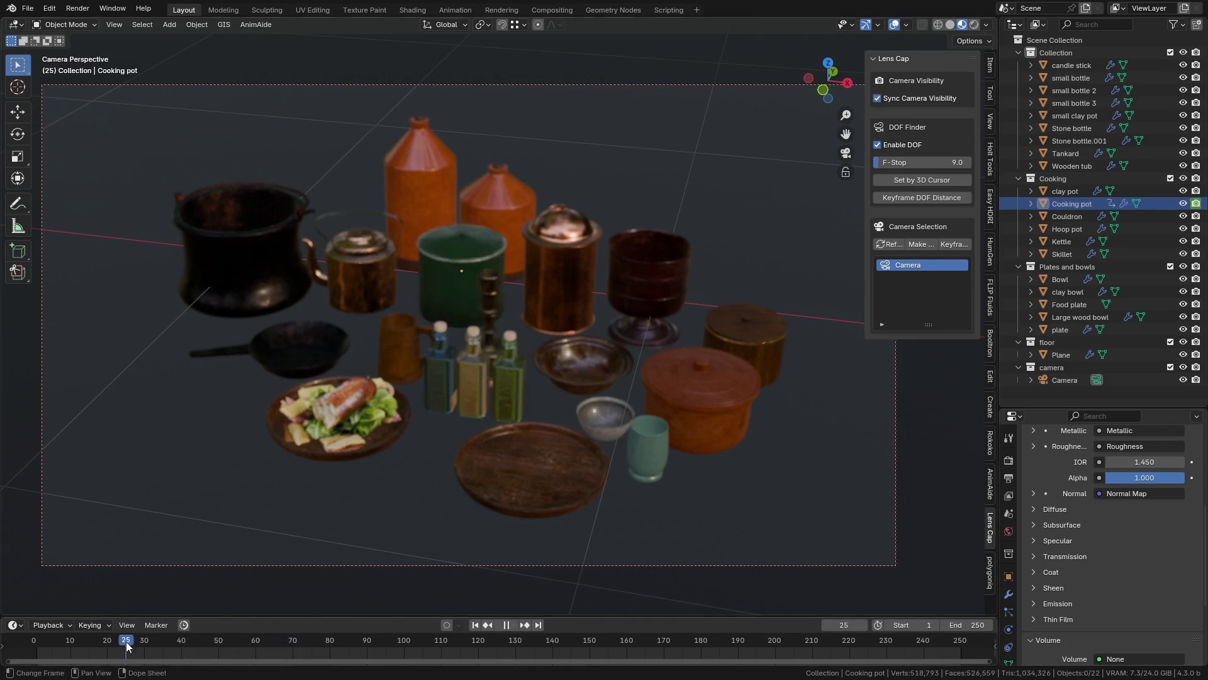
left_click(506, 625)
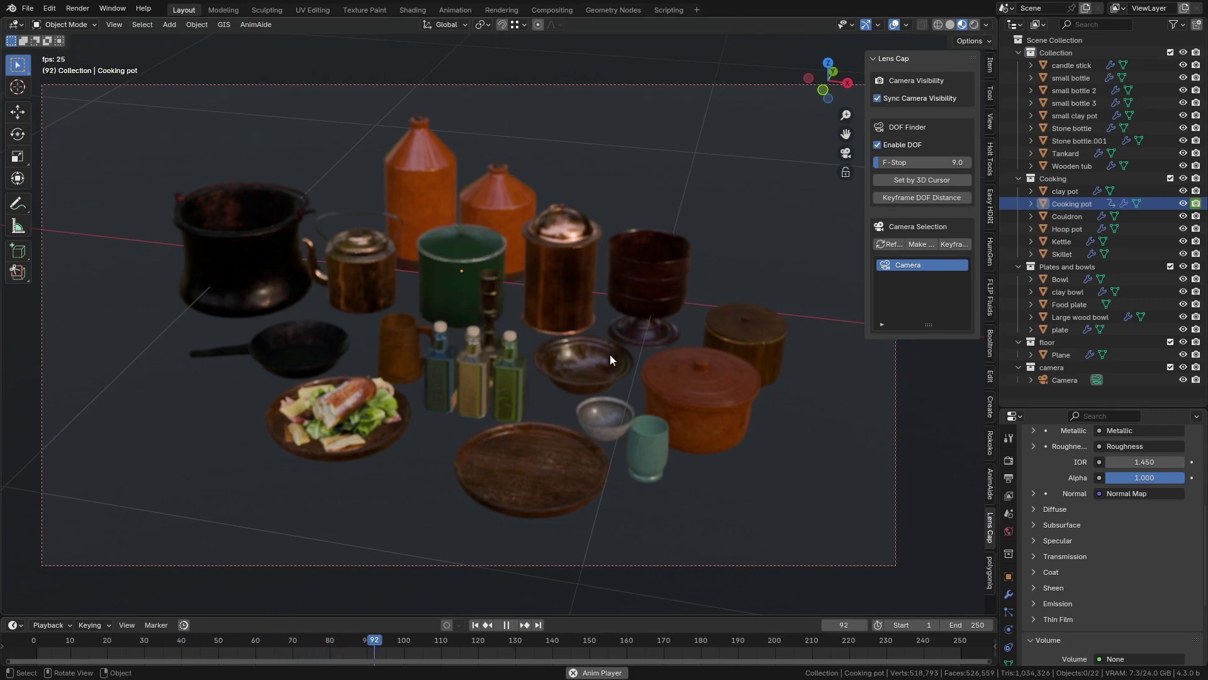
left_click(506, 624)
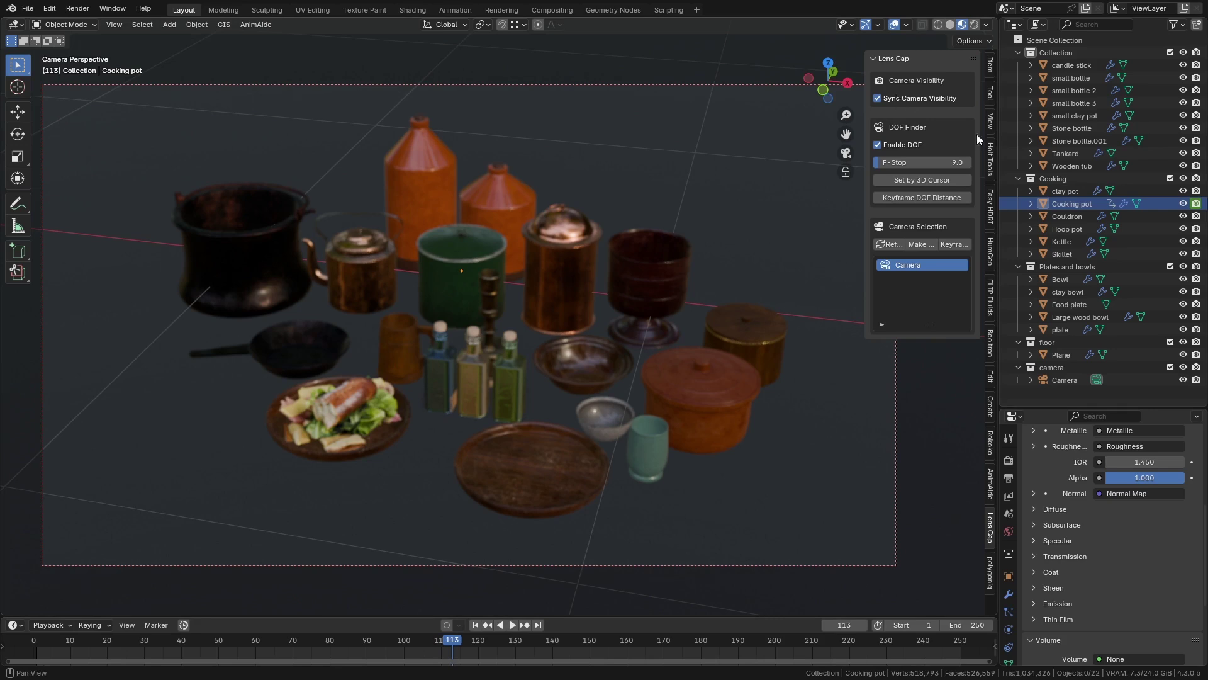
- Try hiding the cooking pot in the viewport while scrubbing the timeline, and unhide and reselect it
left_click(1183, 203)
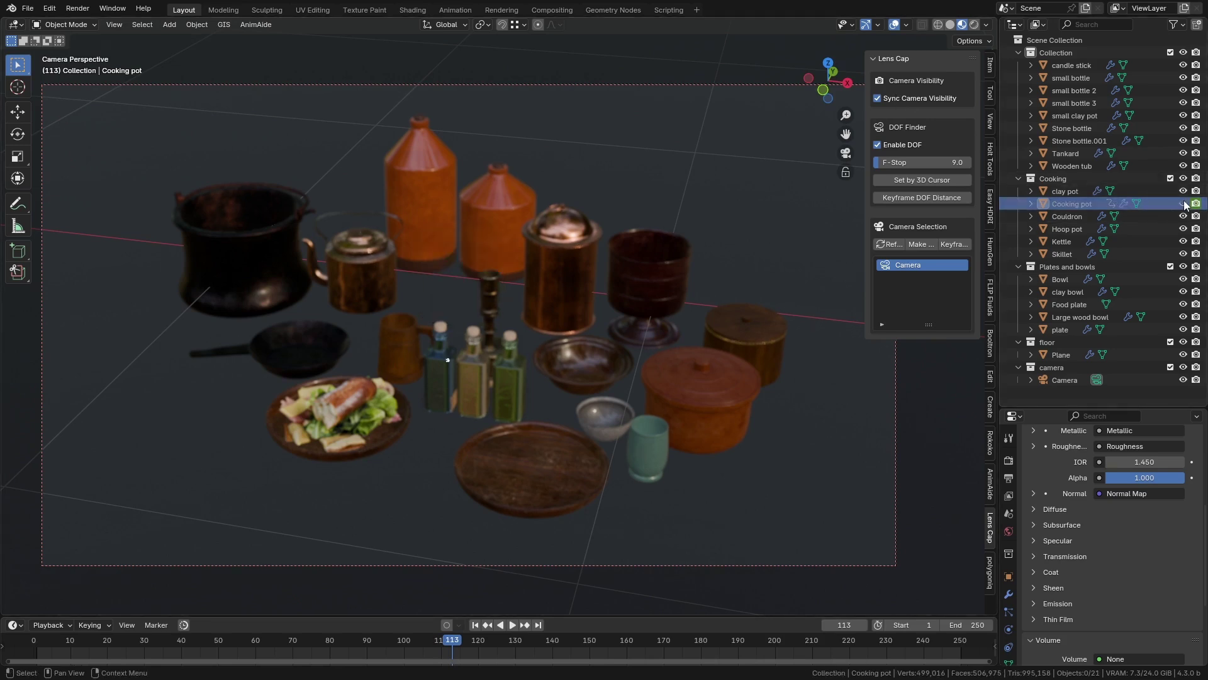
left_click(1183, 203)
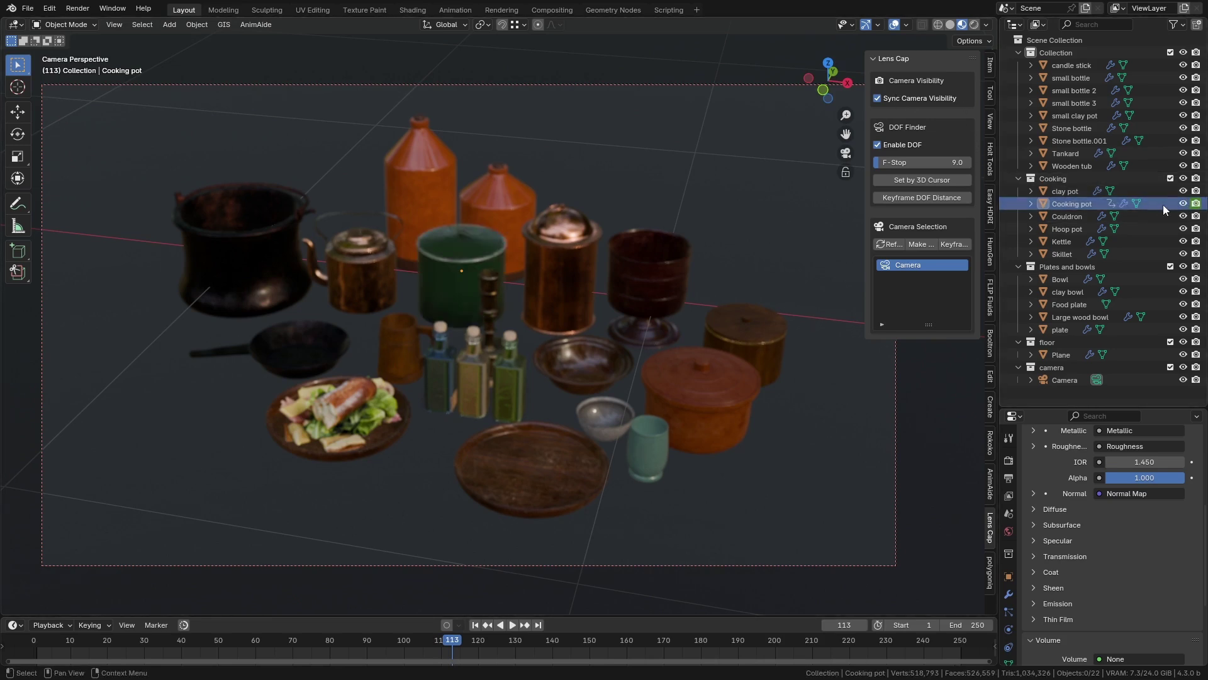
left_click(1184, 204)
left_click_drag(461, 641, 156, 628)
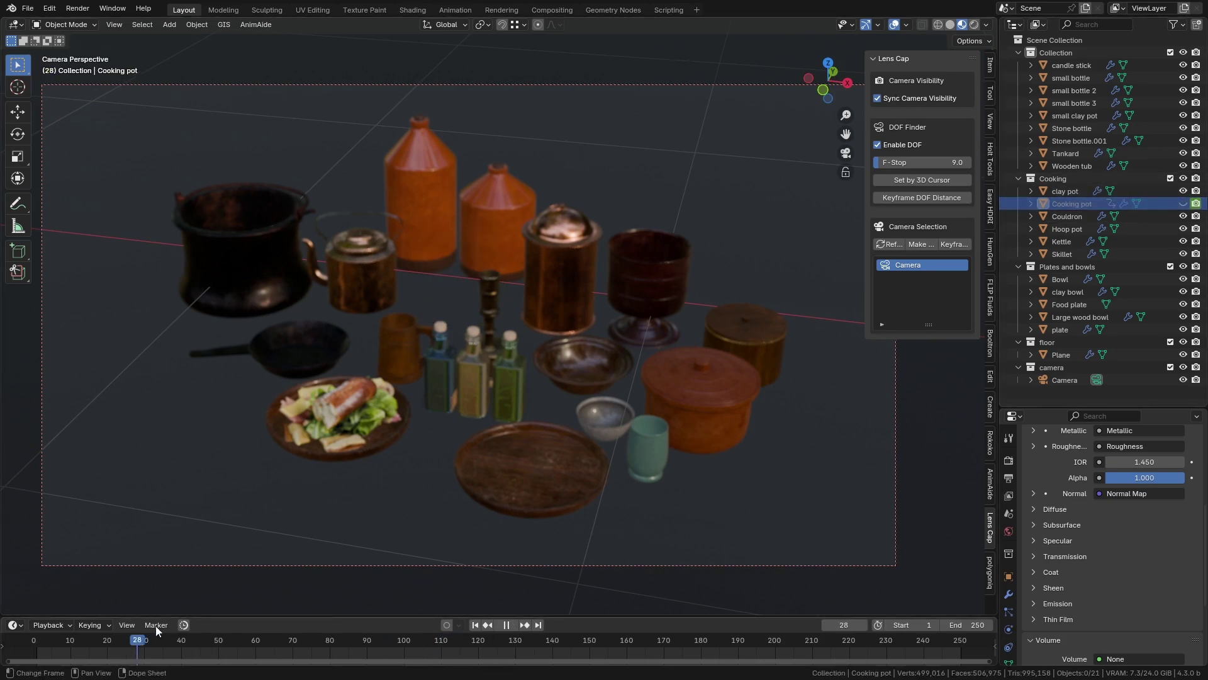
key("space")
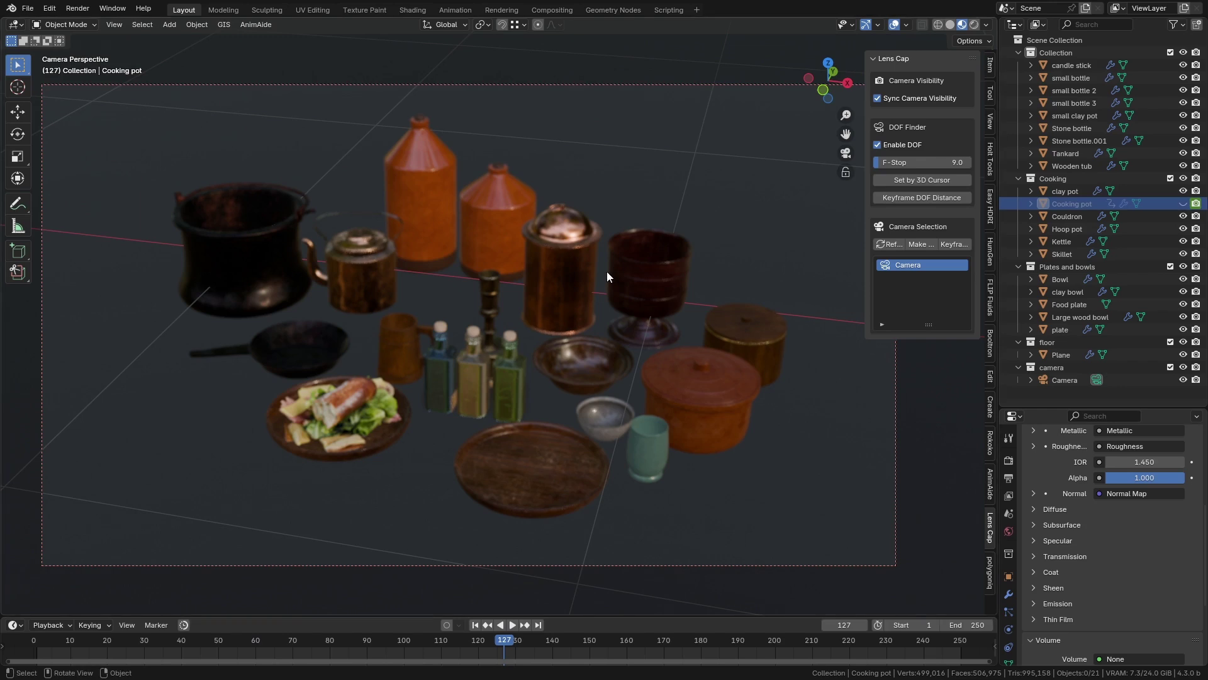
left_click(1184, 204)
left_click(457, 277)
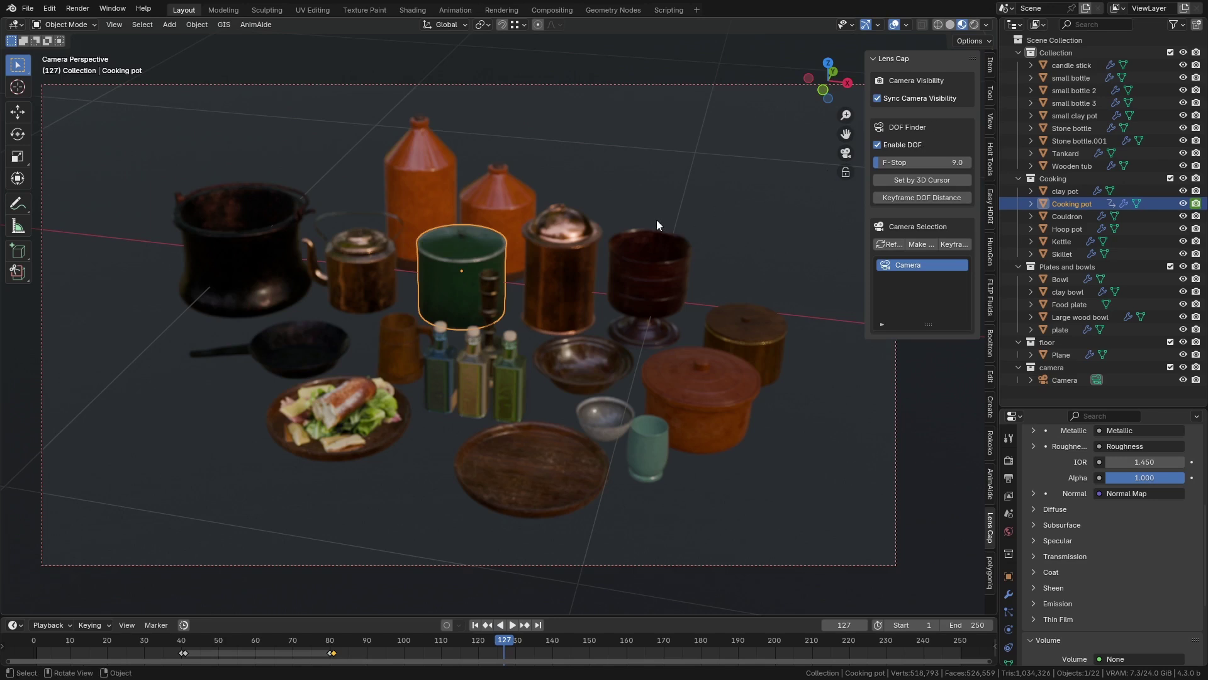
- Inspect the camera's depth of field settings and exclude the camera collection from the view layer
left_click(1073, 379)
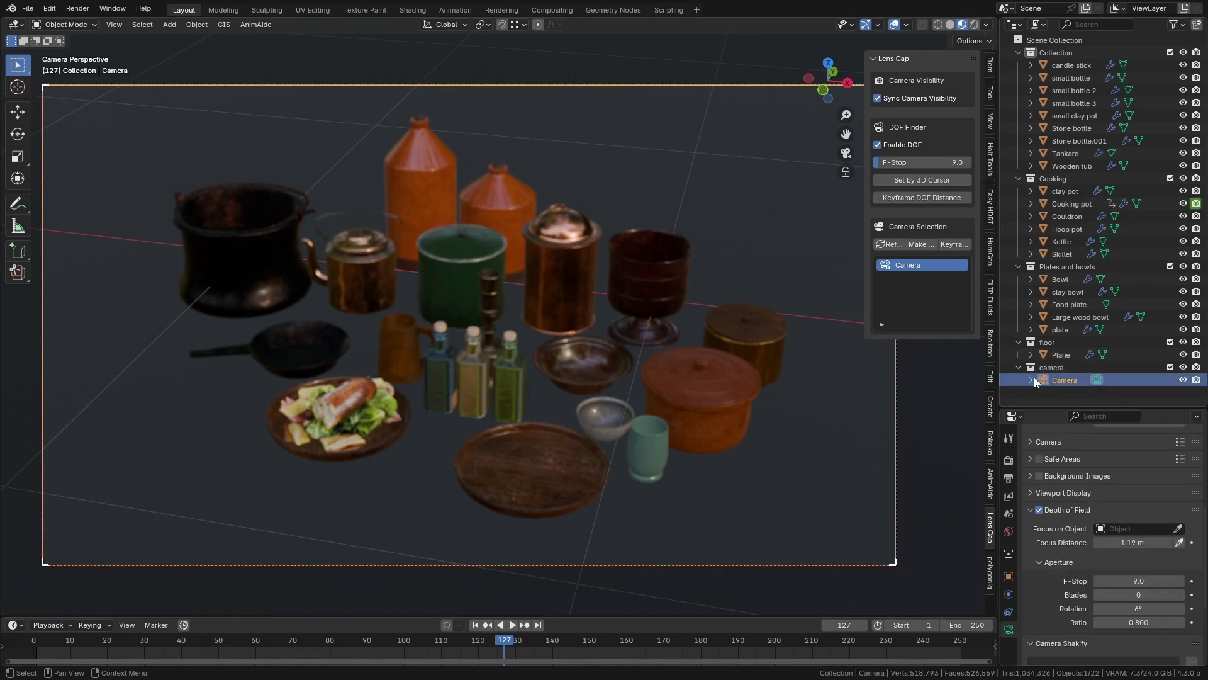
left_click(1171, 368)
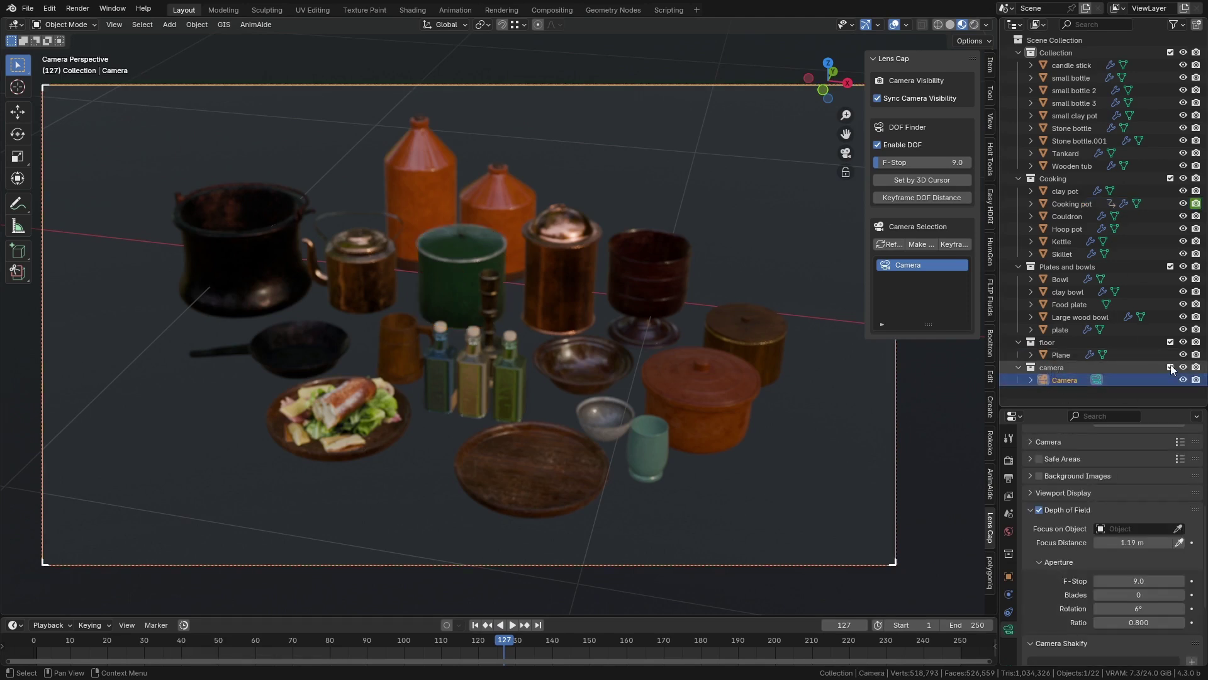
left_click(1171, 367)
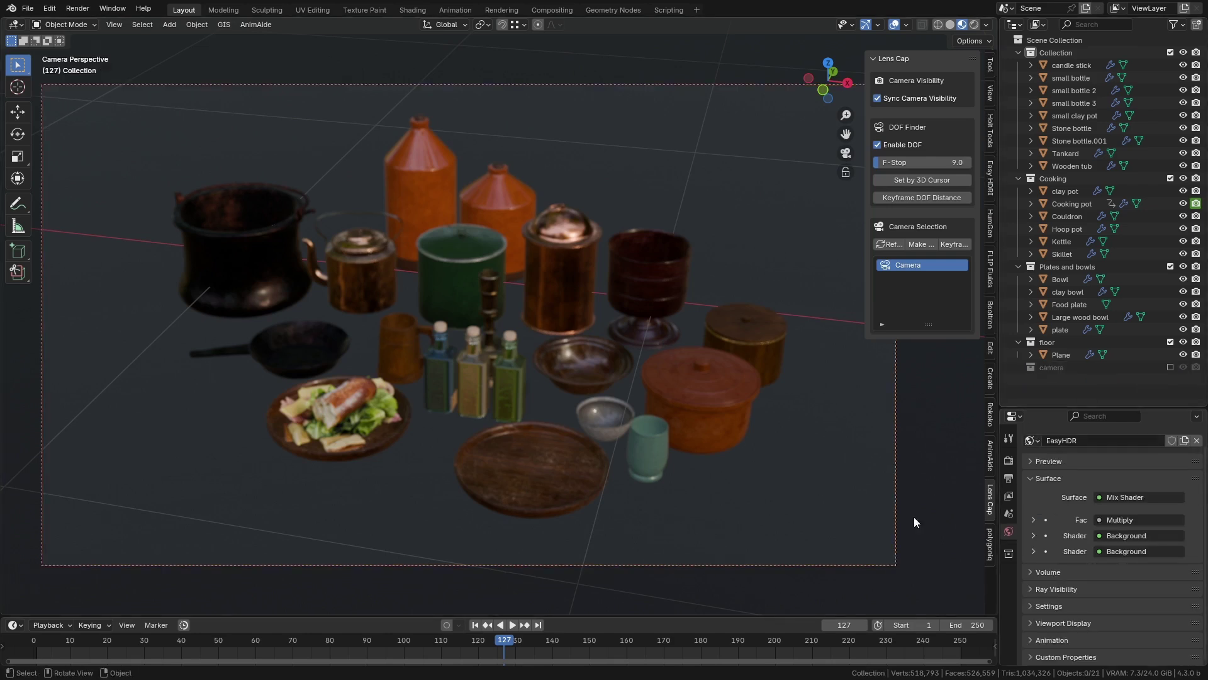
- Switch the viewport to rendered shading and set the DOF Finder F-Stop to 0.3 with depth of field enabled
left_click(734, 561)
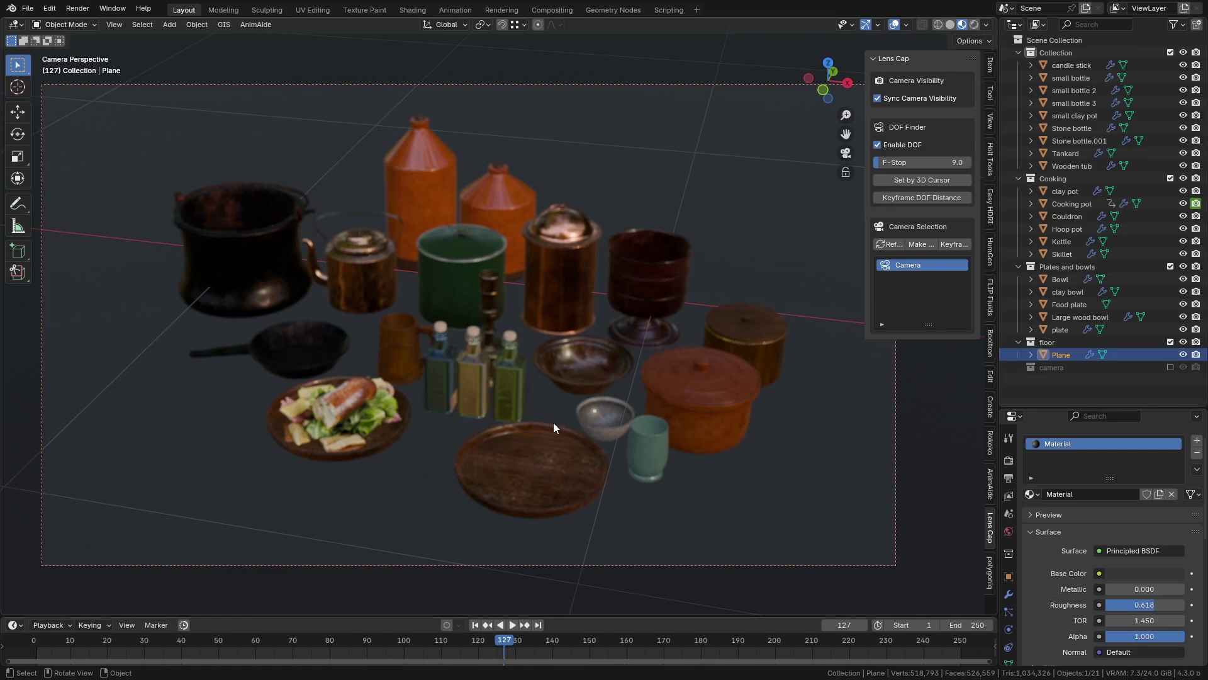
key("z")
left_click(551, 354)
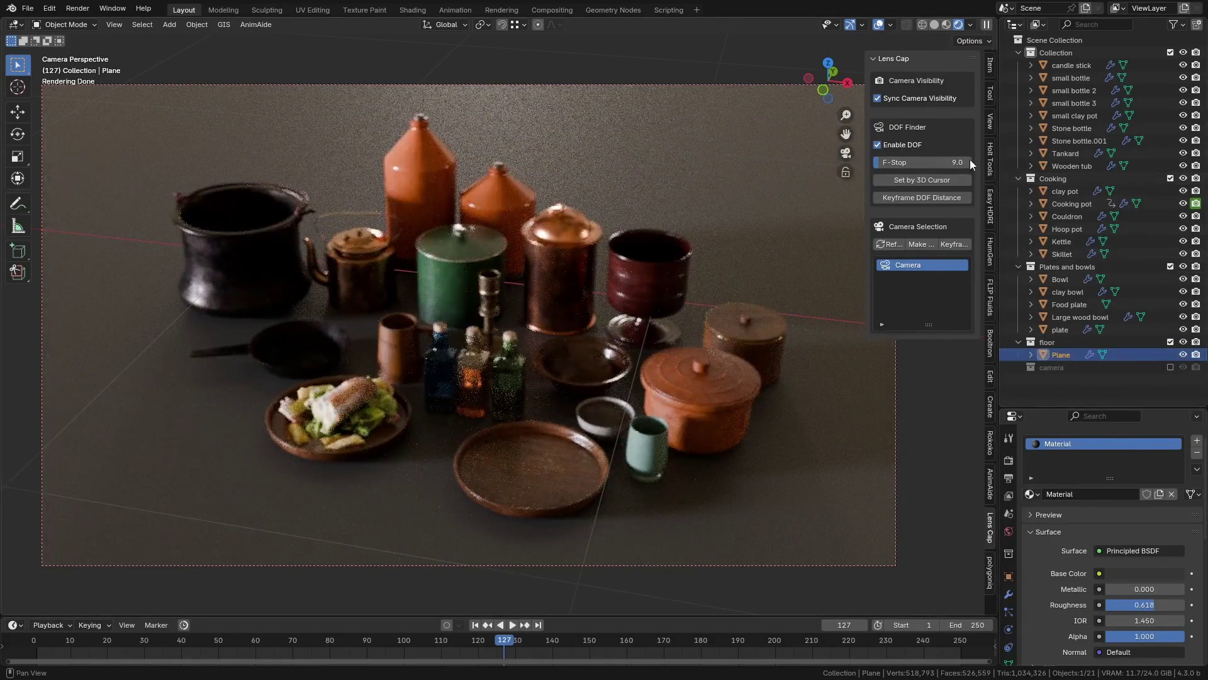
left_click(912, 142)
left_click(907, 142)
left_click_drag(926, 162, 882, 161)
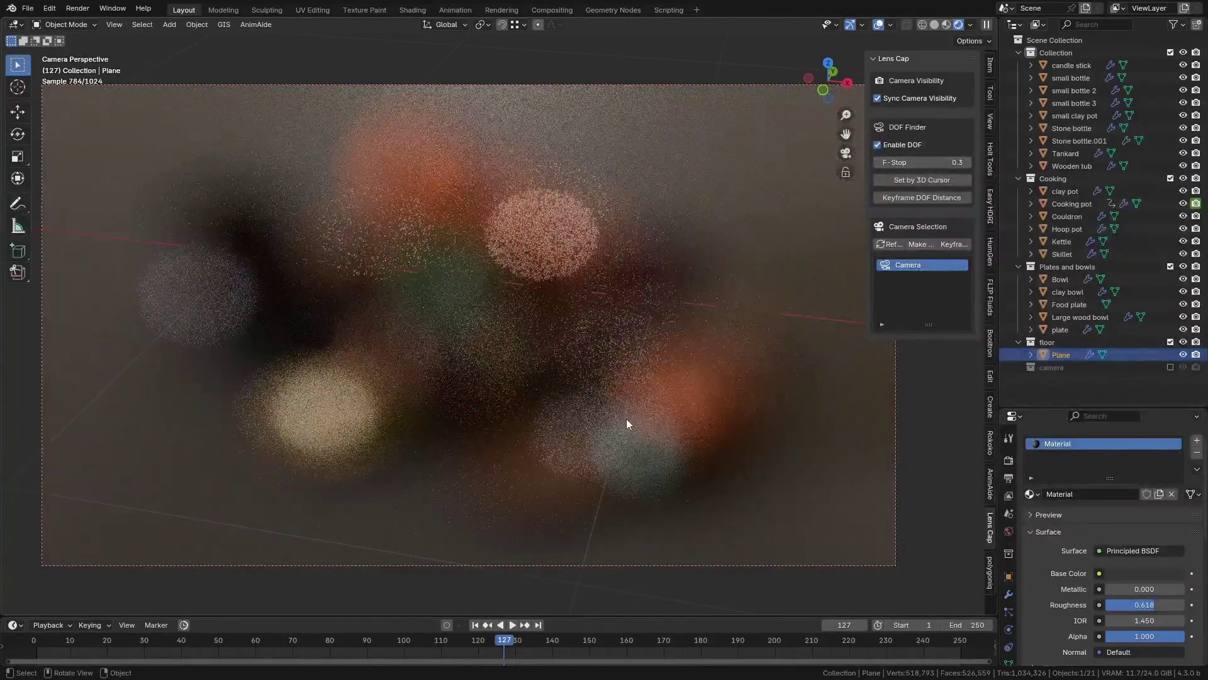
- Place the 3D cursor between the wooden plate and the green cup and set the camera's focus distance from it
key("shift")
right_click(606, 444, "shift")
left_click(918, 182)
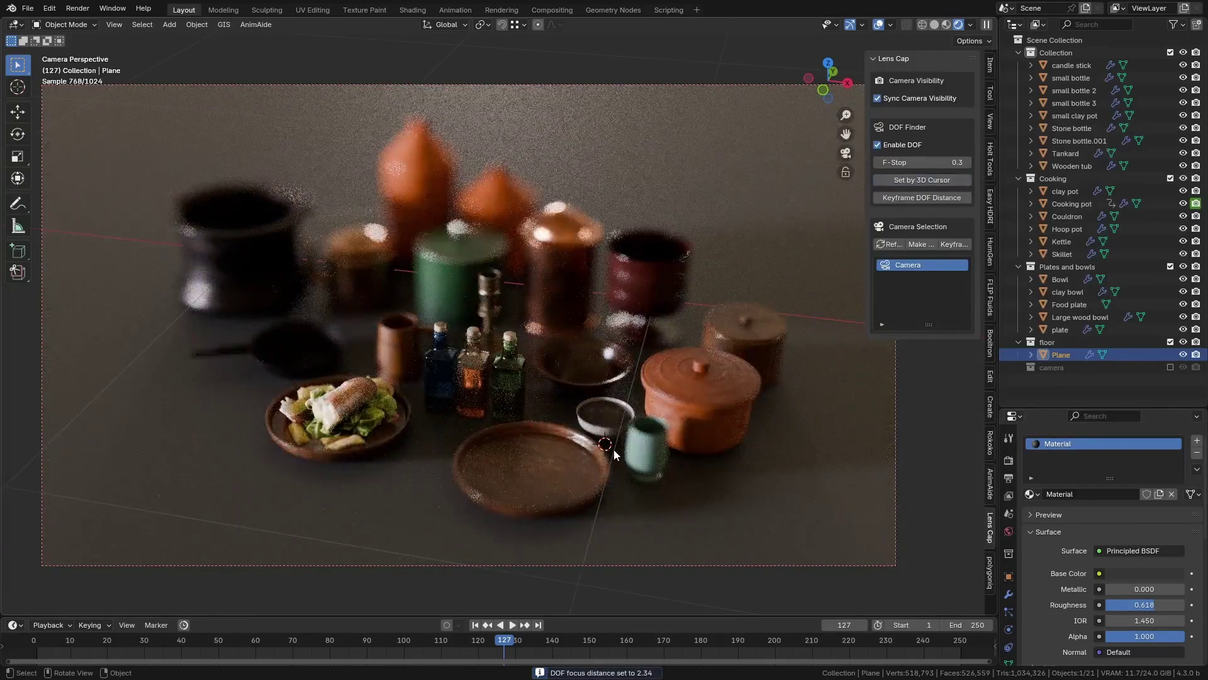
- Go to frame 45, place the 3D cursor on the black cauldron and set the camera's focus distance from it
left_click(200, 642)
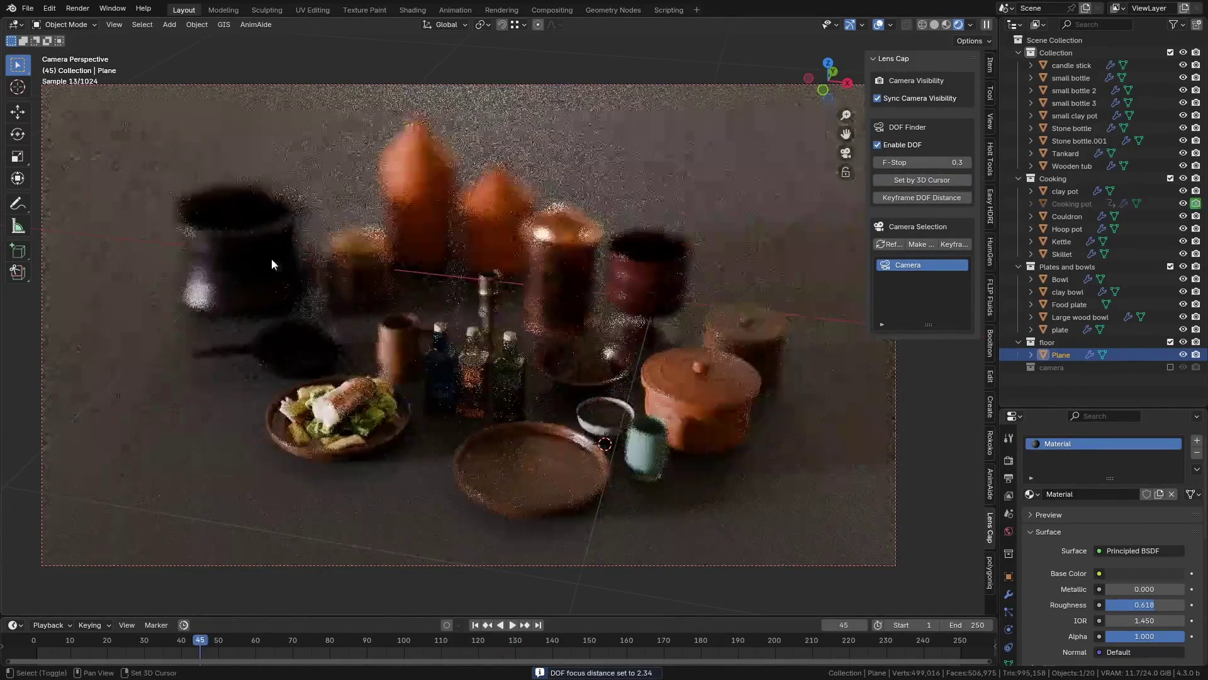
right_click(248, 250, "shift")
left_click(923, 180)
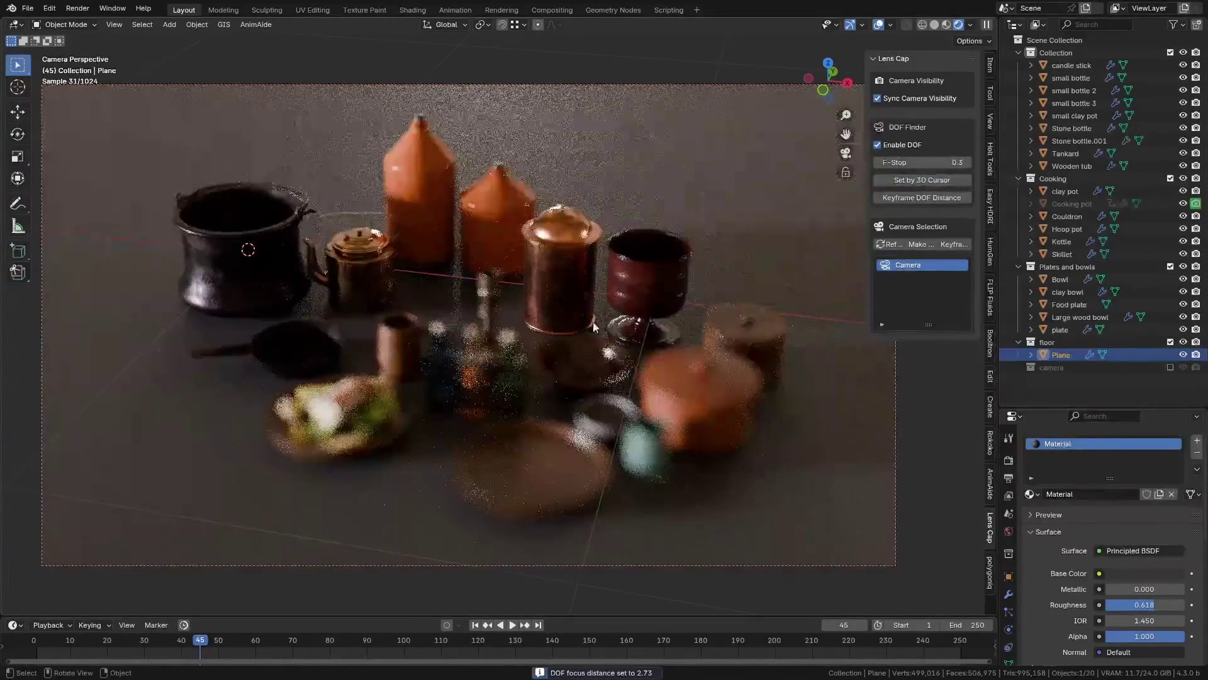
right_click(912, 158)
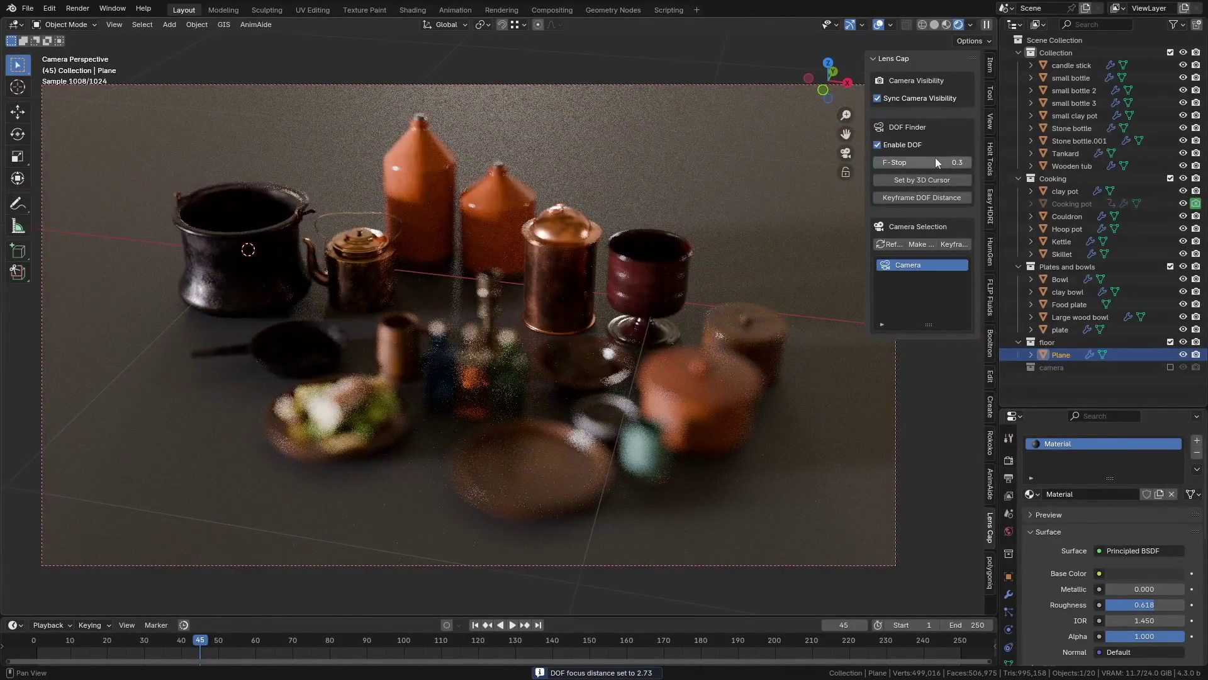
- Keyframe the DOF distance at frame 45, and at frame 83 keyframe the distance set from the 3D cursor on the wooden plate
right_click(934, 165)
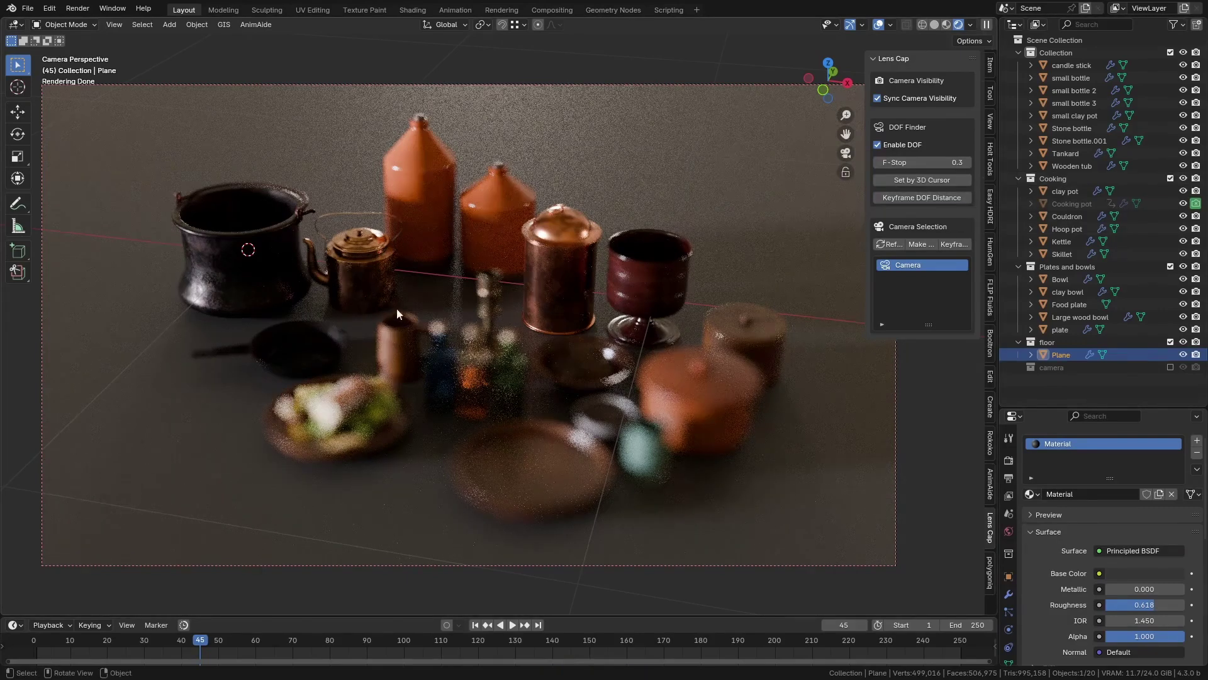
left_click(908, 200)
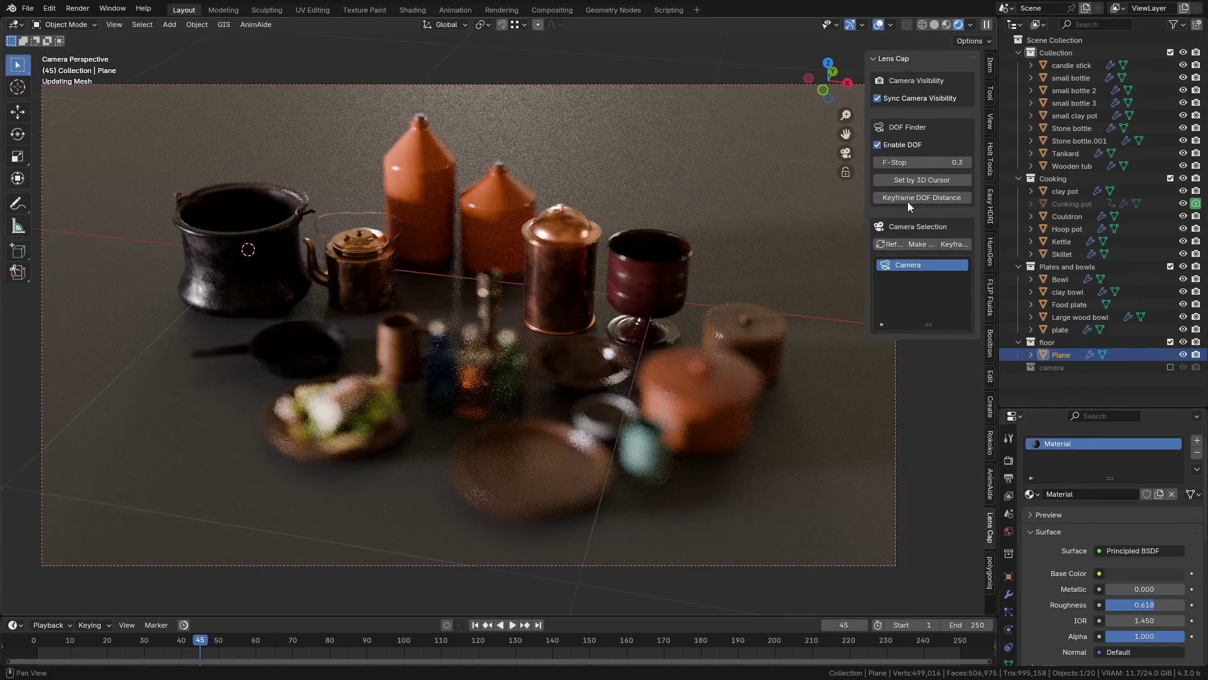
left_click(342, 643)
right_click(528, 467, "shift")
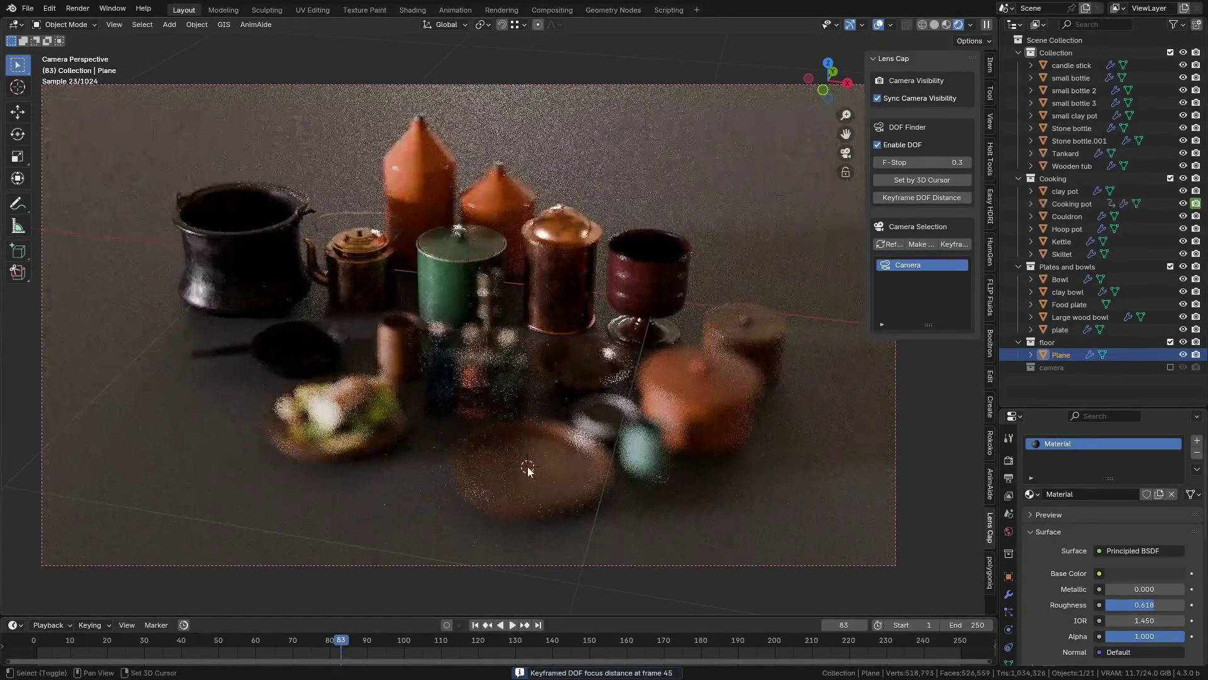
left_click(922, 180)
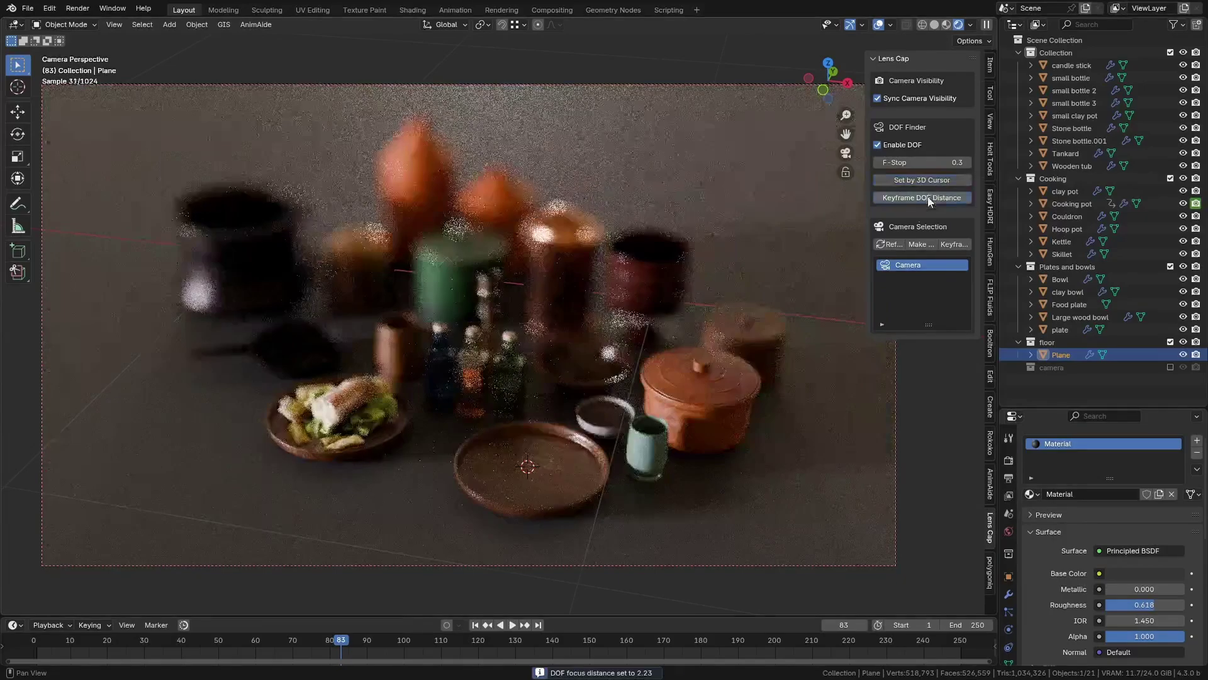
left_click(929, 200)
- Scrub the timeline back to frame 6 and forward to frame 84 to preview the animated focus shift
left_click_drag(334, 640, 123, 640)
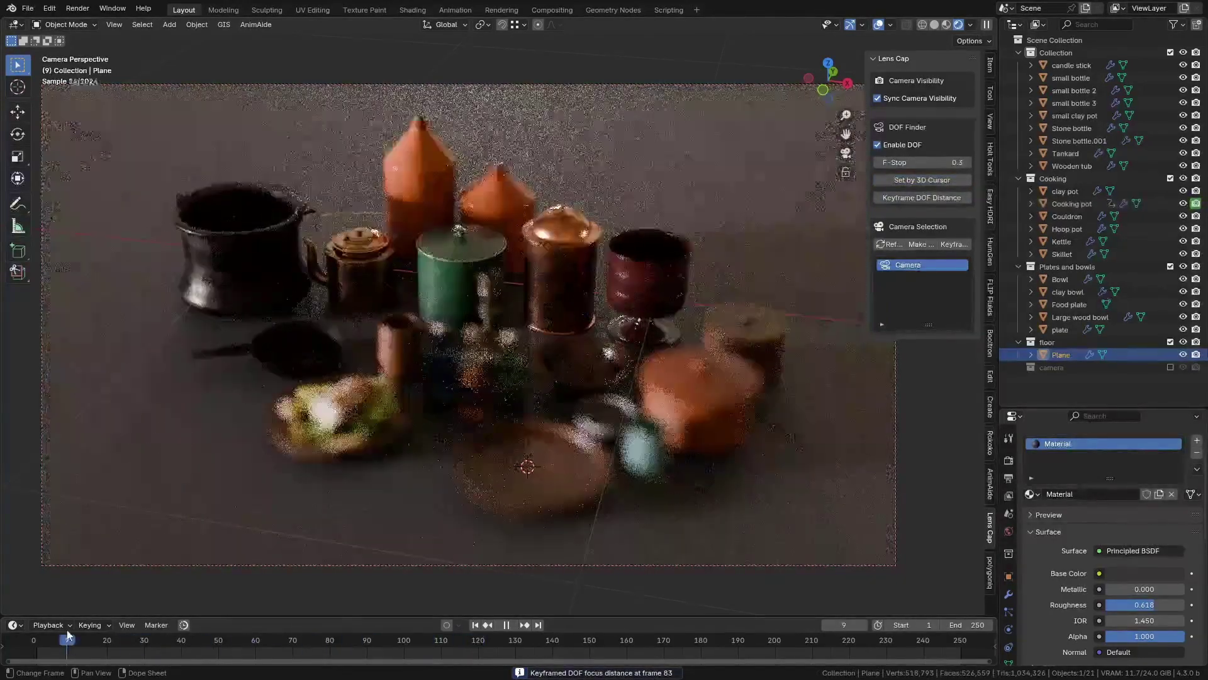
mouse_move(68, 632)
left_mouse_down()
mouse_move(485, 640)
mouse_move(56, 632)
left_mouse_up()
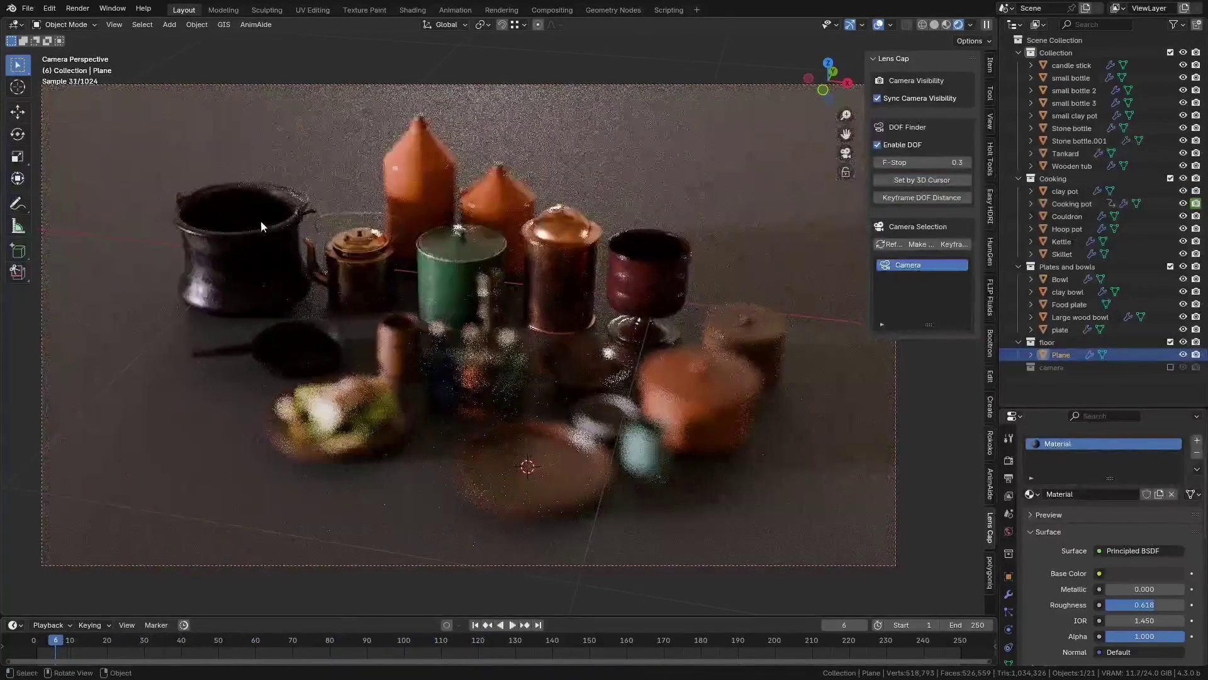
left_click(344, 643)
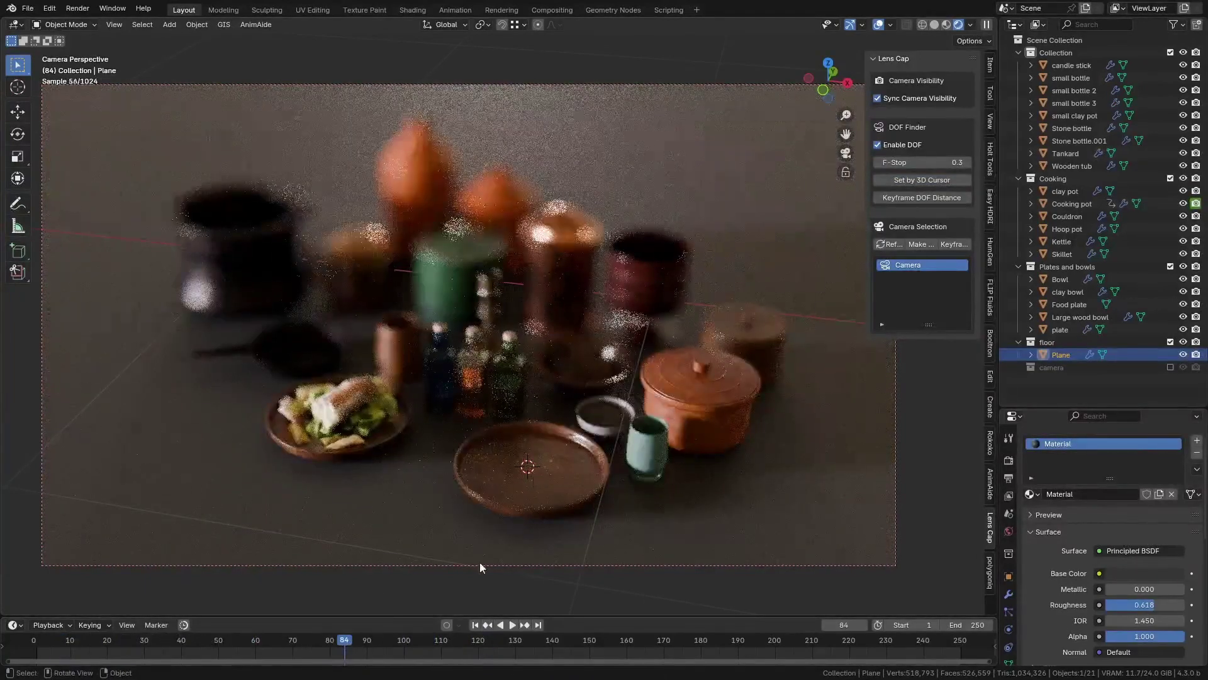
- At frame 121, set the focus distance from the 3D cursor placed on the dark red goblet and keyframe it
left_click(482, 640)
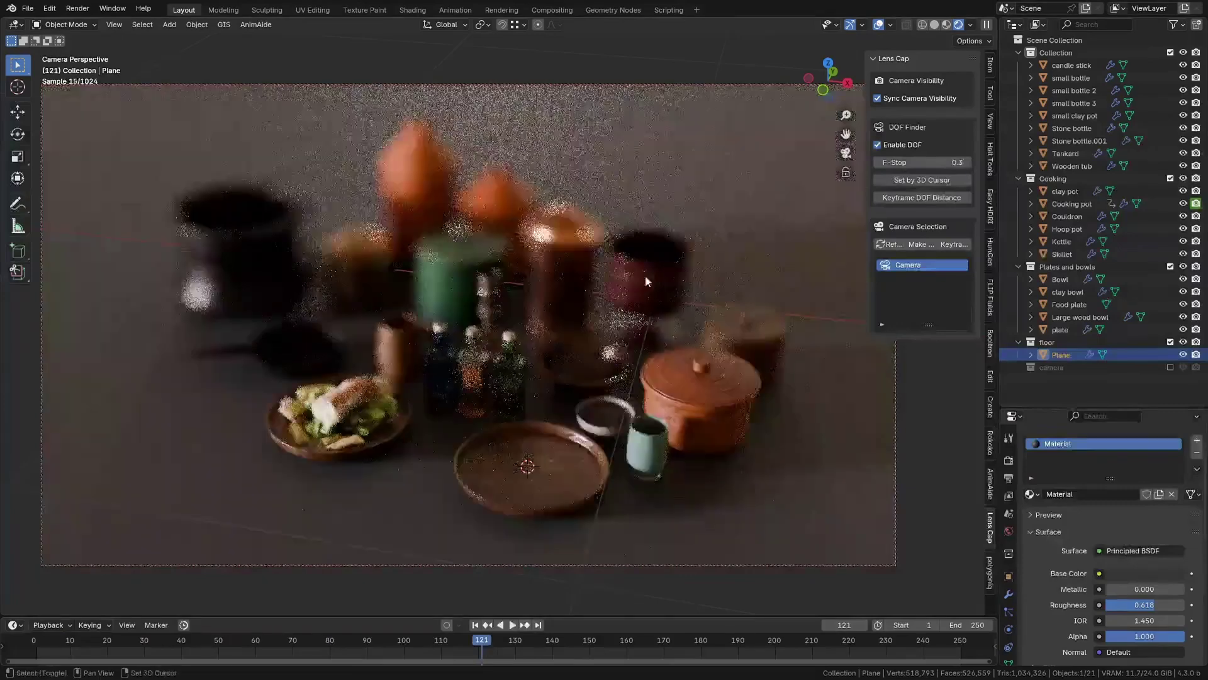
right_click(661, 246, "shift")
left_click(922, 179)
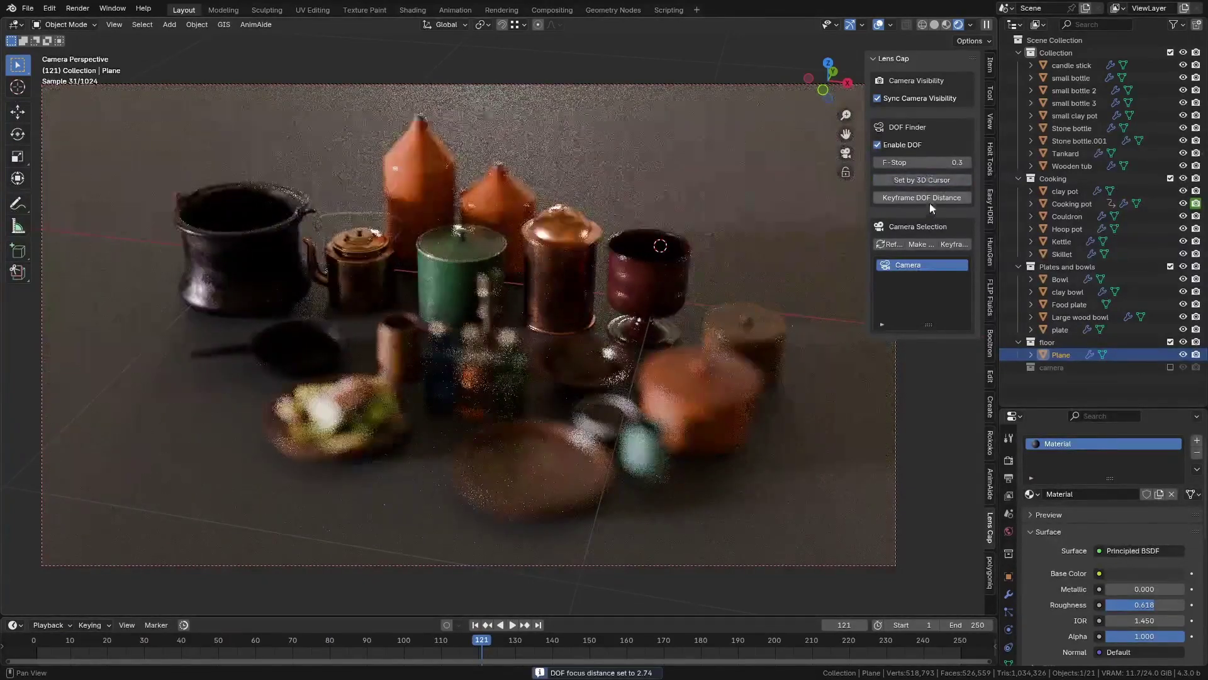
left_click(929, 197)
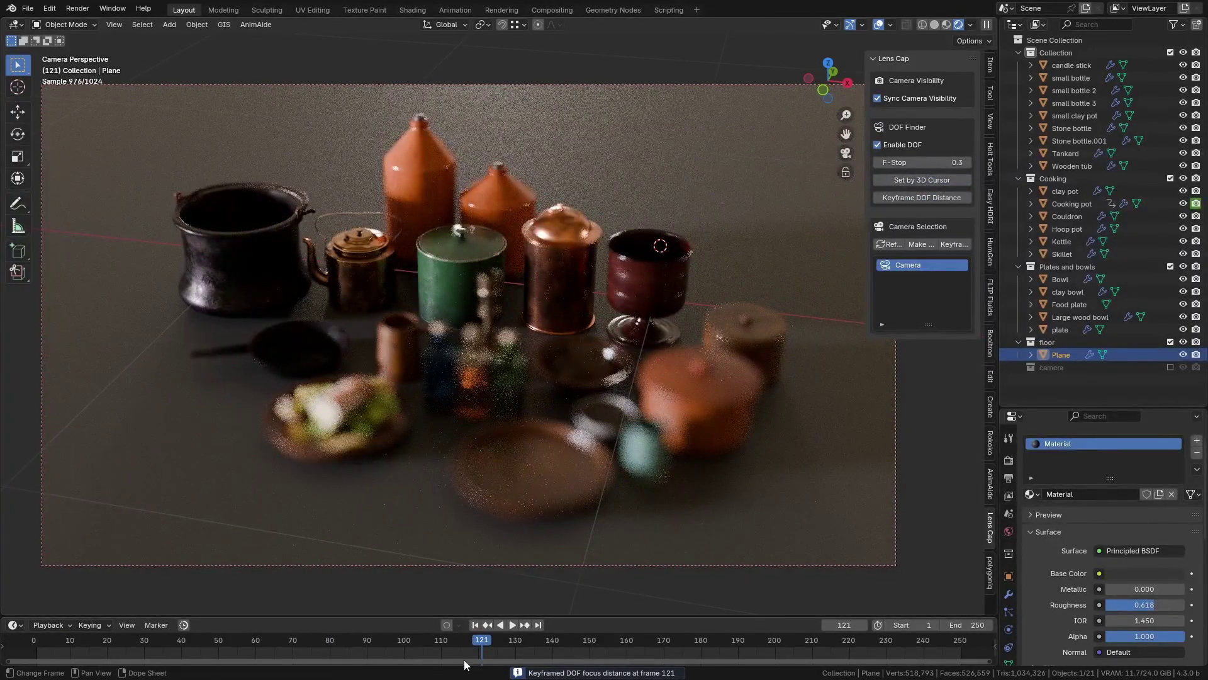
key("space")
key("space")
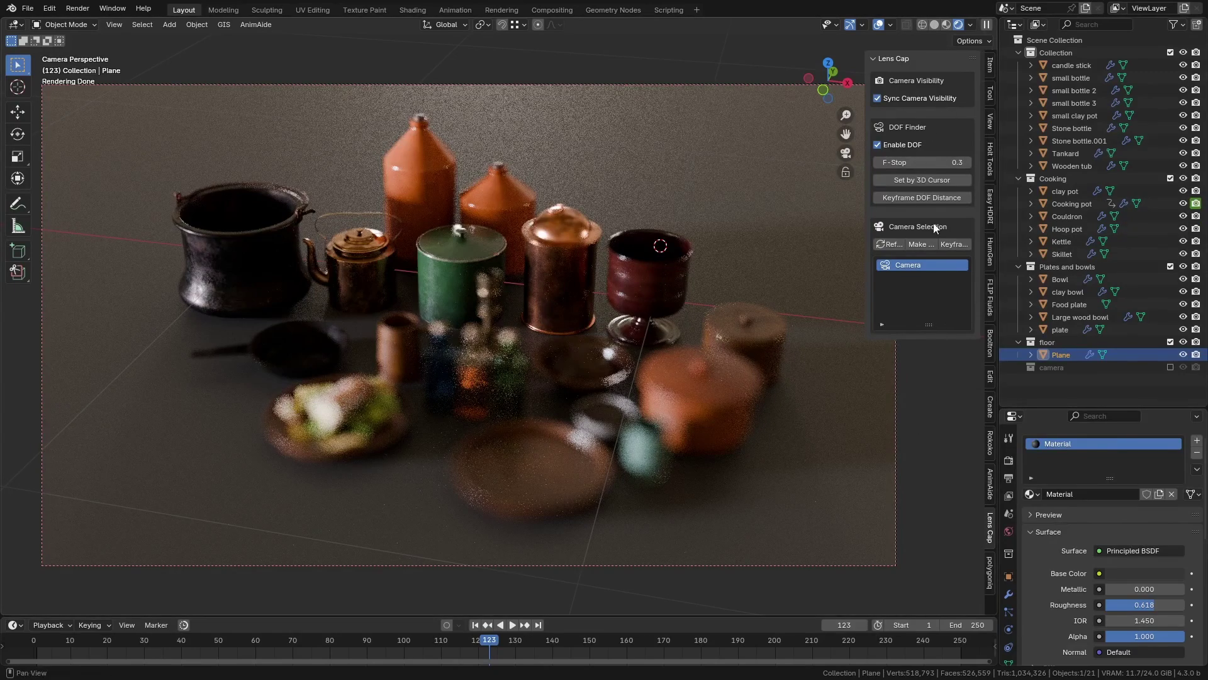
- Add a second camera at the 3D cursor and move it horizontally about 0.31 m in X and -0.5 m in Y
key("shift+a")
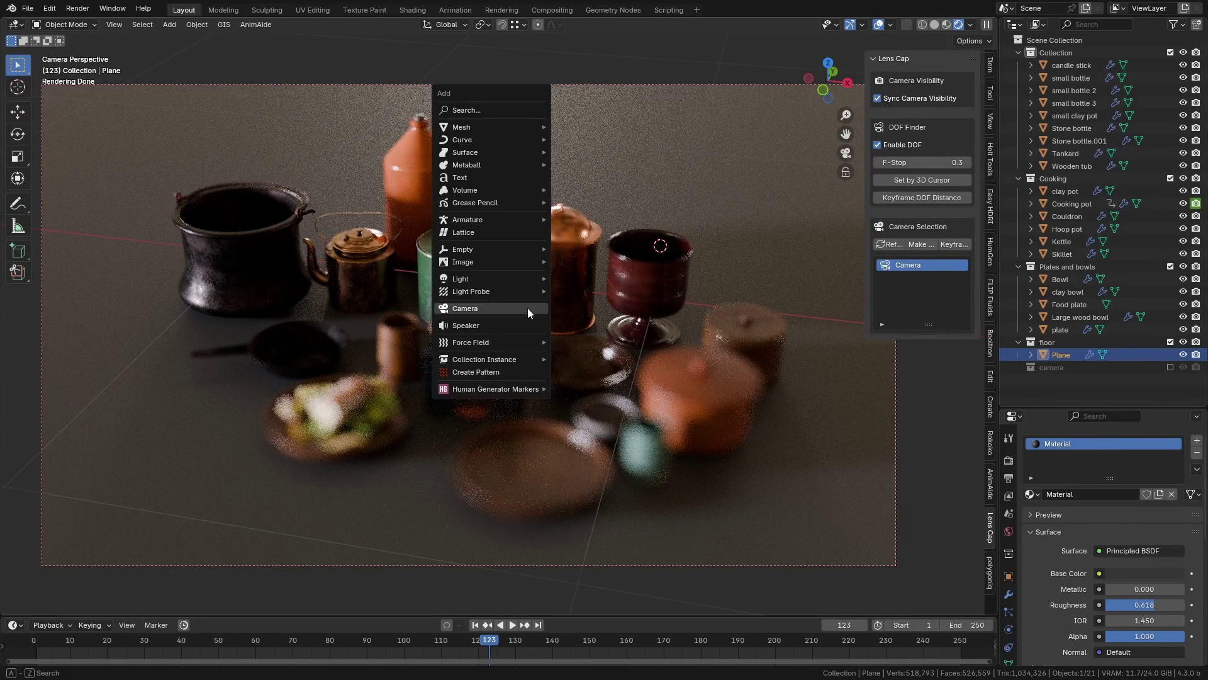
left_click(540, 308)
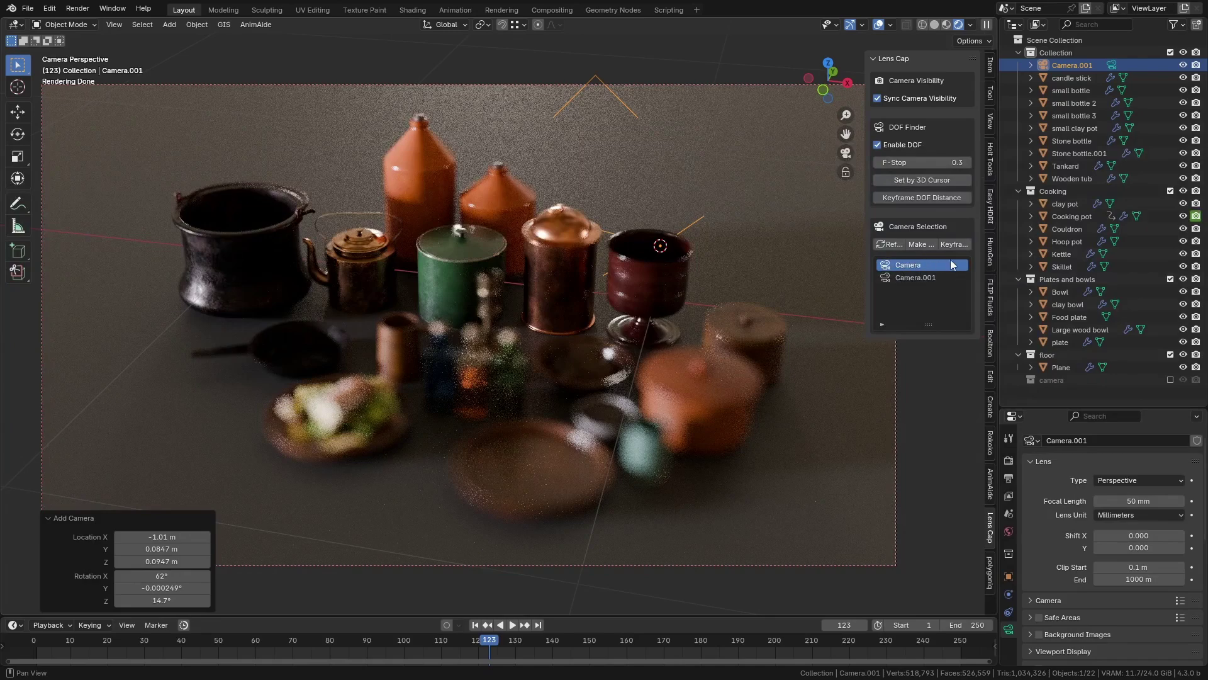
left_click(928, 278)
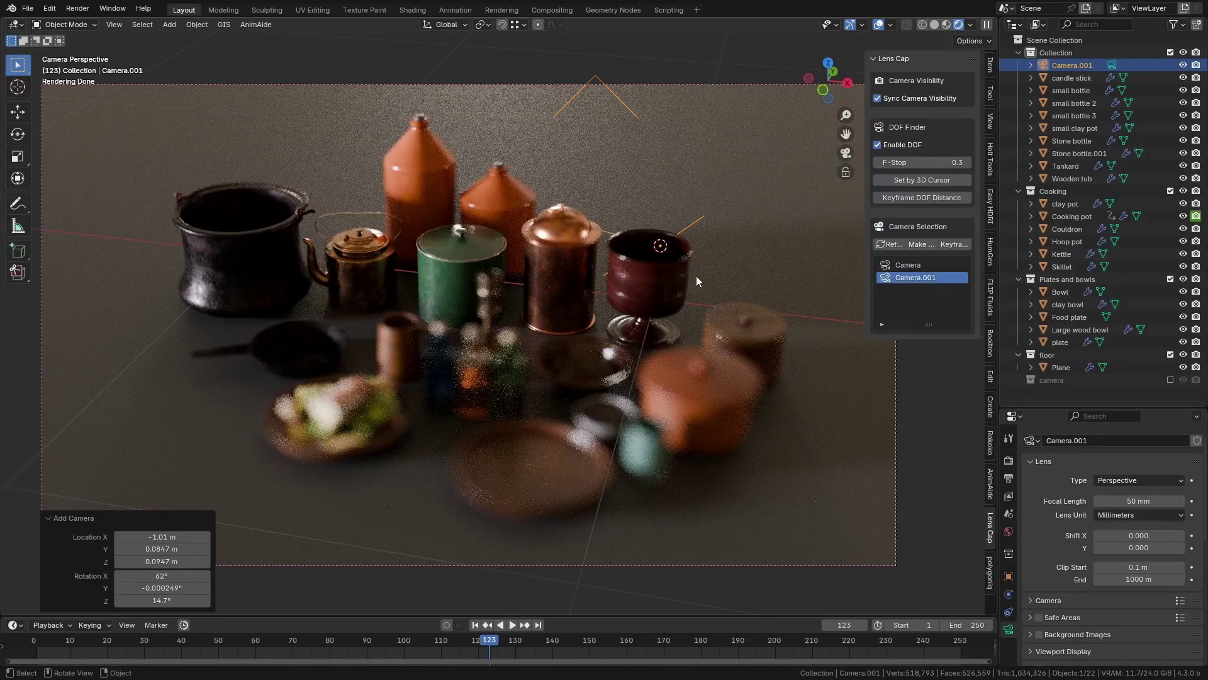
key("g")
key("shift+z")
left_click(848, 402)
key("KP_0")
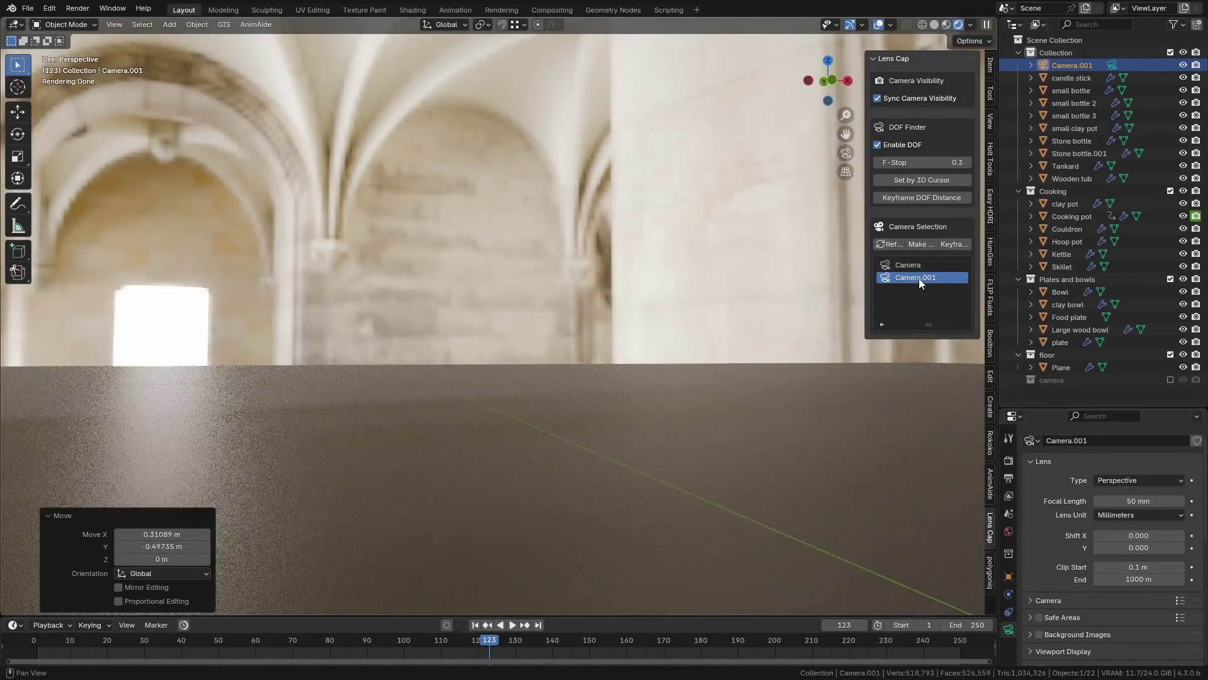
- Make Camera.001 the active camera and keyframe it as the scene camera at frame 123
left_click(921, 244)
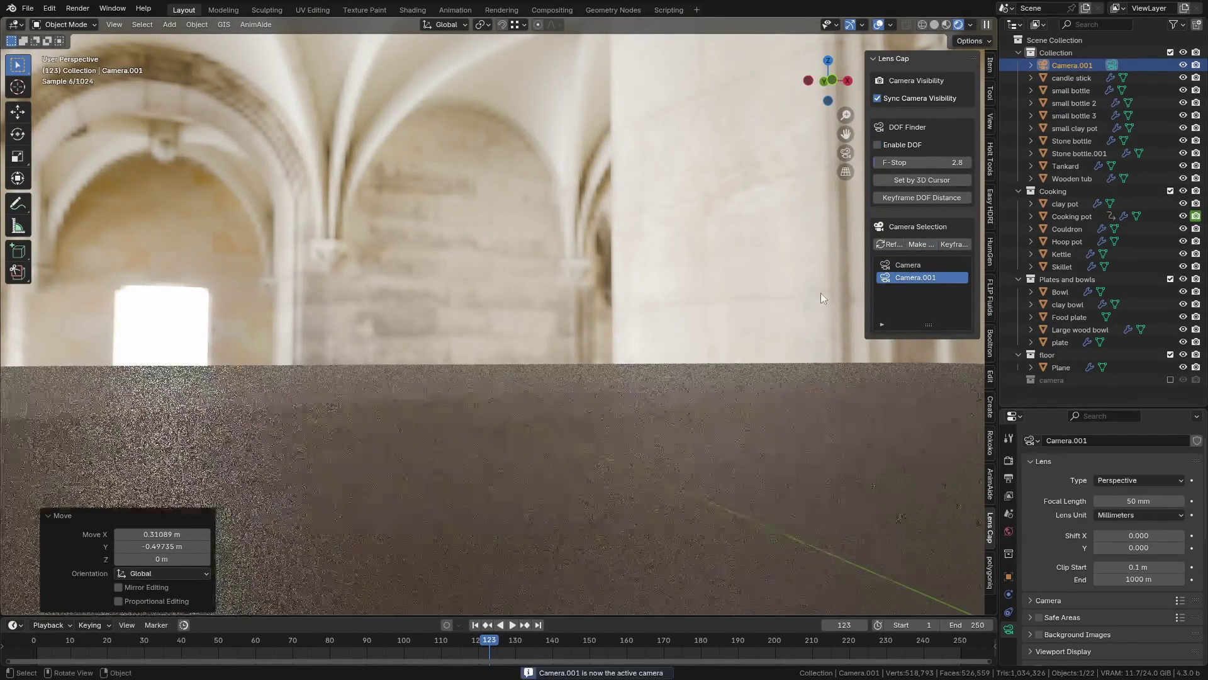
key("shift+grave")
key("w")
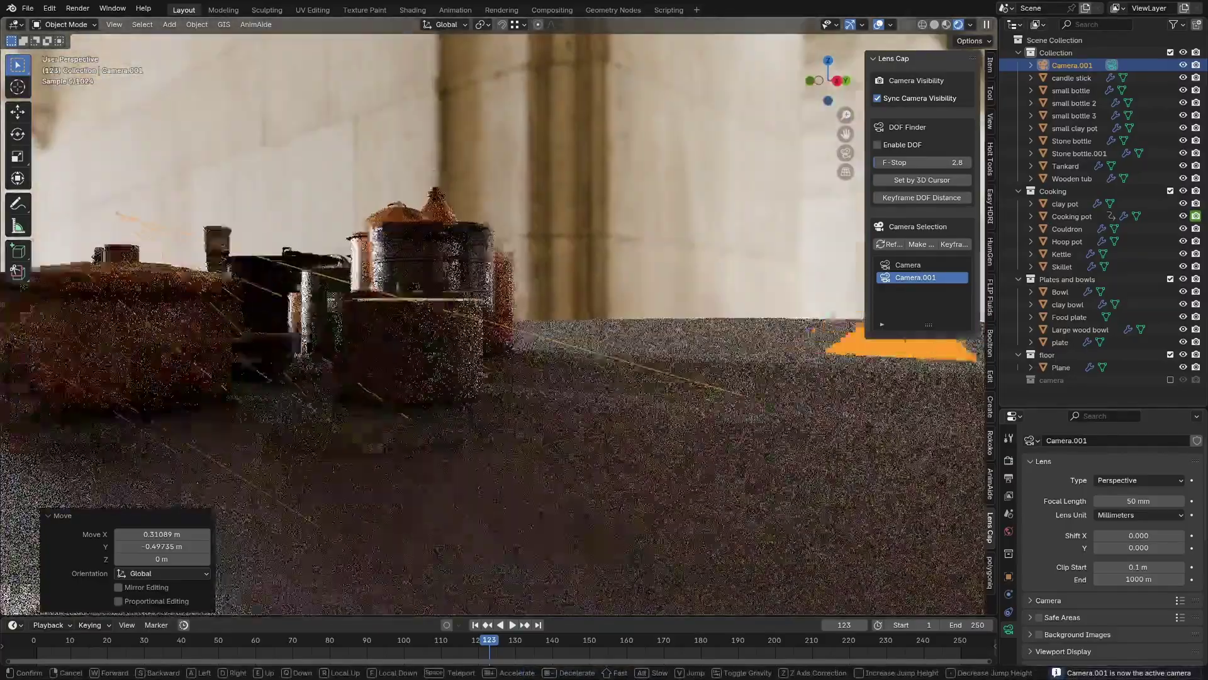
key("s")
key("e")
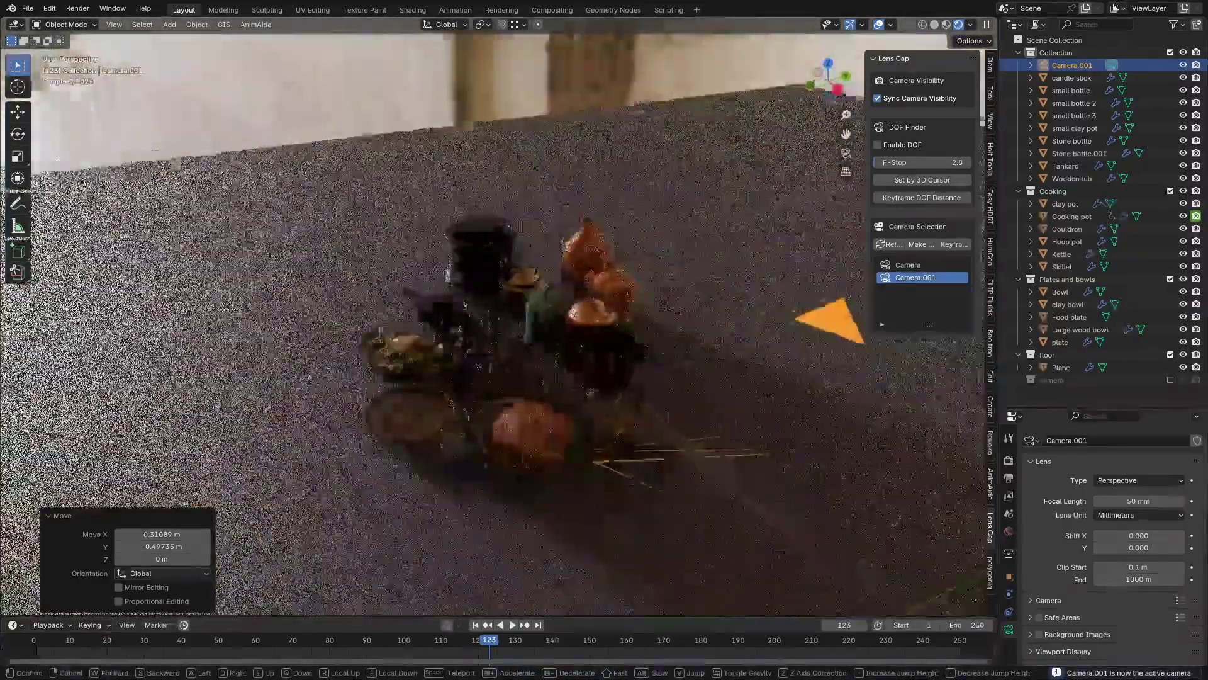
key("w")
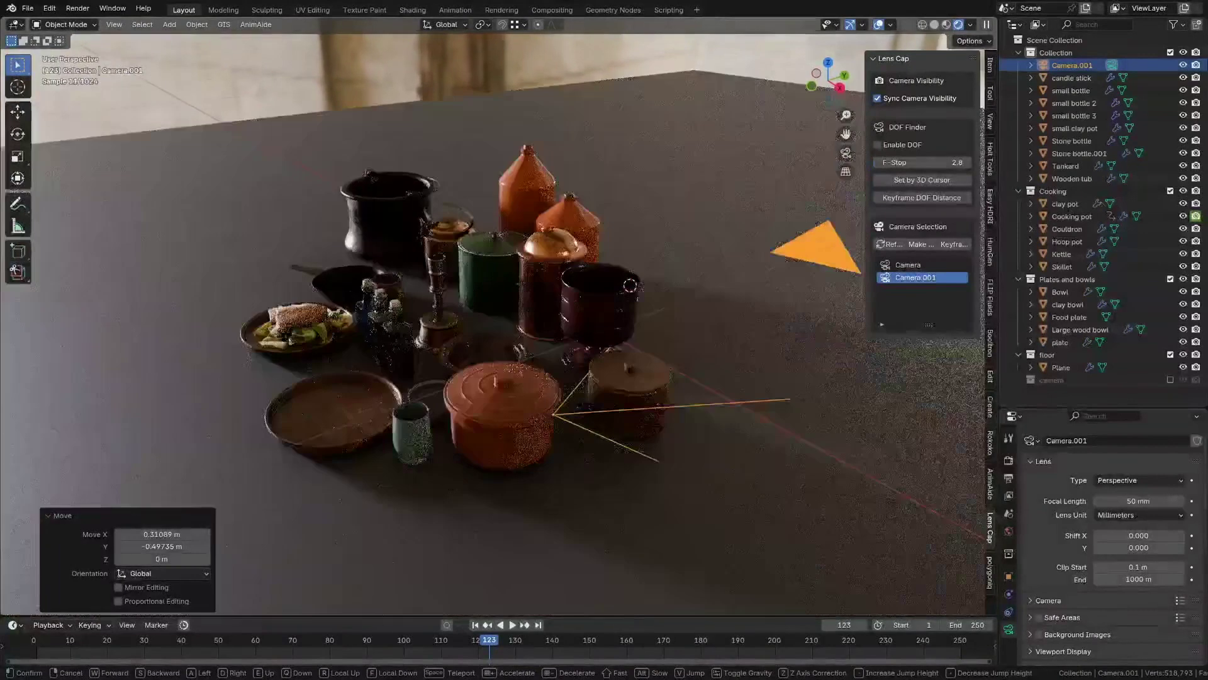
left_click(730, 358)
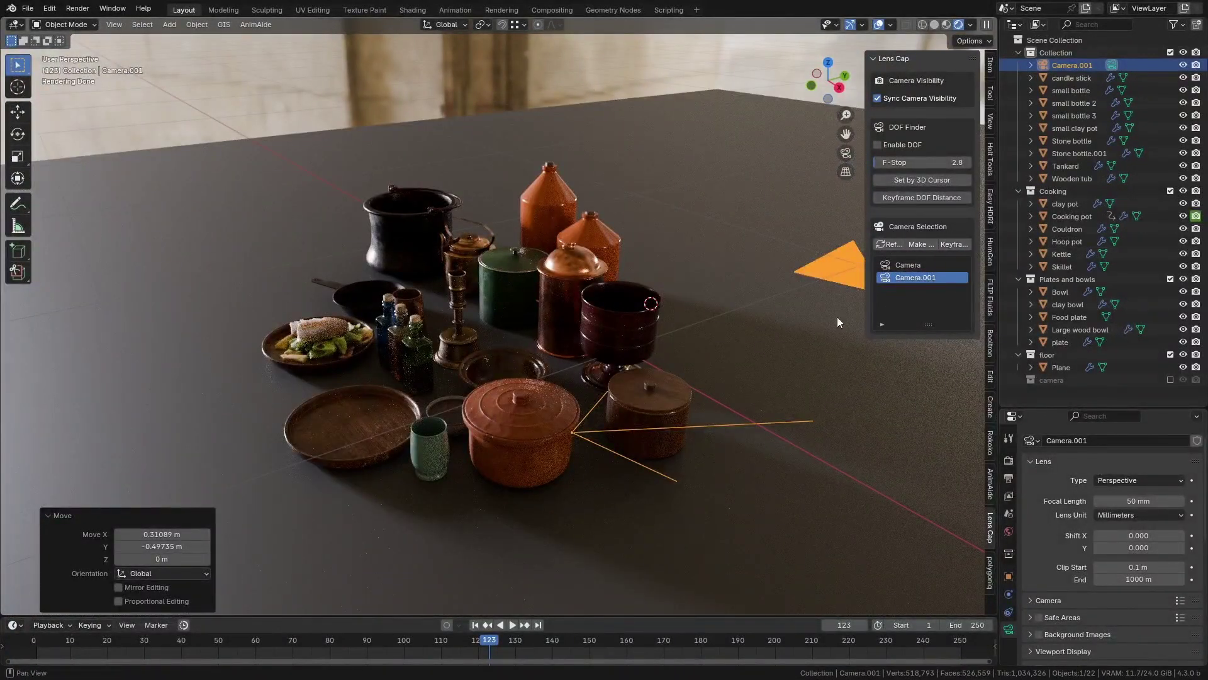
left_click(952, 245)
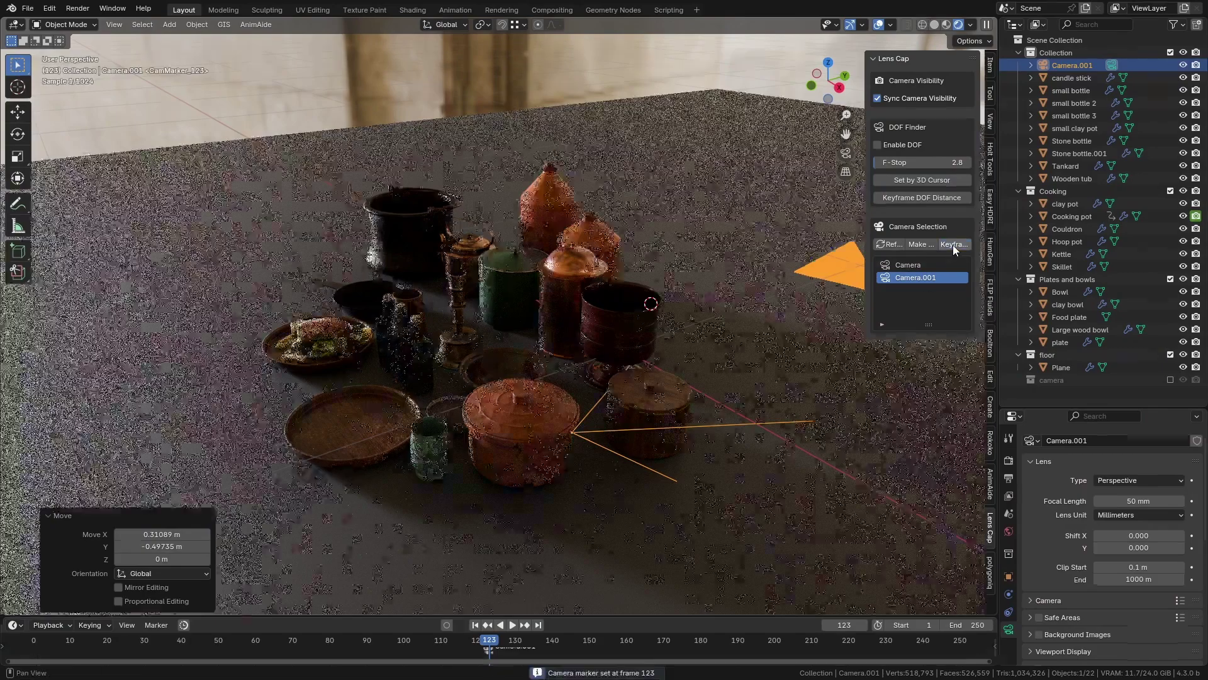
- At frame 169, make Camera the active camera, look through it and keyframe the camera switch
left_click_drag(497, 642, 659, 644)
left_click(921, 244)
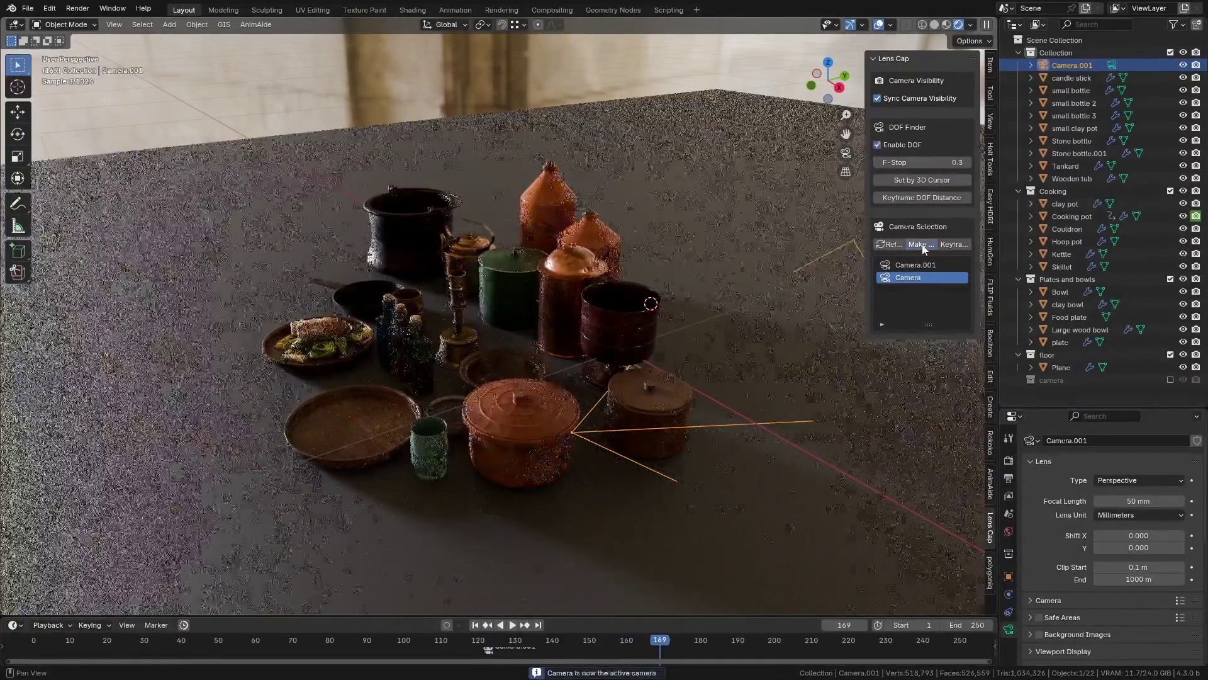
key("ctrl+KP_0")
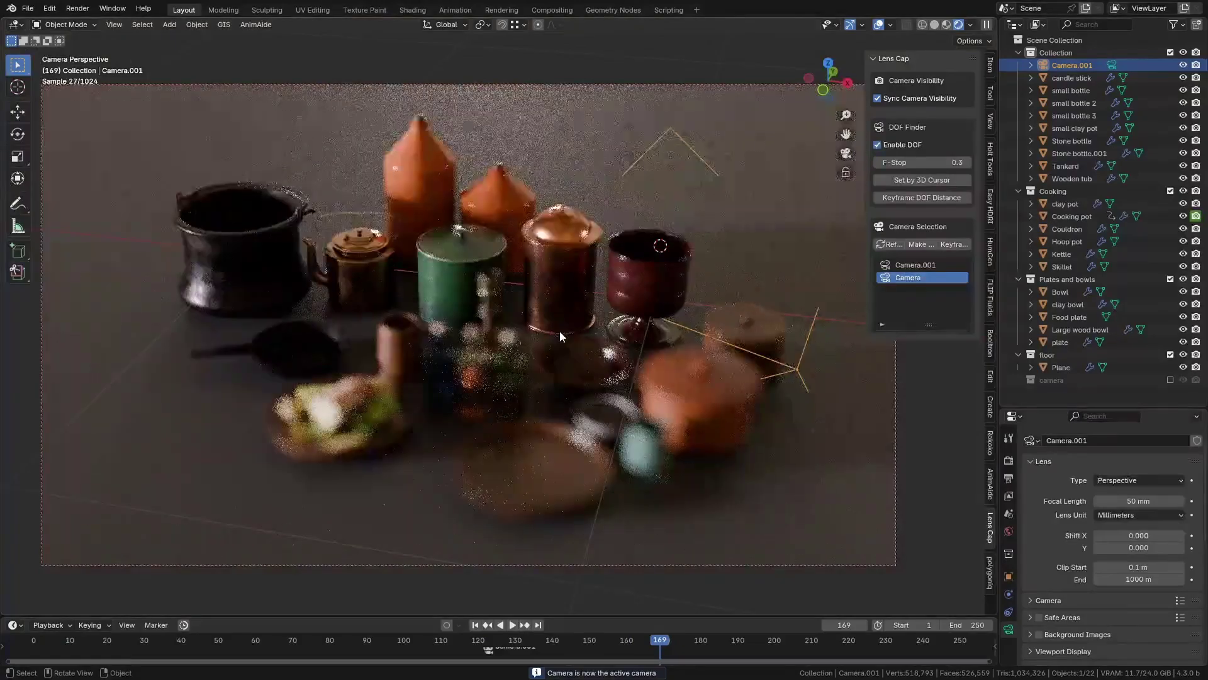
- Go to frame 86 and reposition Camera.001 with walk navigation to frame the clay pot, green cup and wooden tub
mouse_move(656, 644)
left_mouse_down()
mouse_move(348, 641)
mouse_move(806, 645)
mouse_move(363, 628)
mouse_move(820, 644)
mouse_move(351, 642)
left_mouse_up()
key("shift+grave")
key("s")
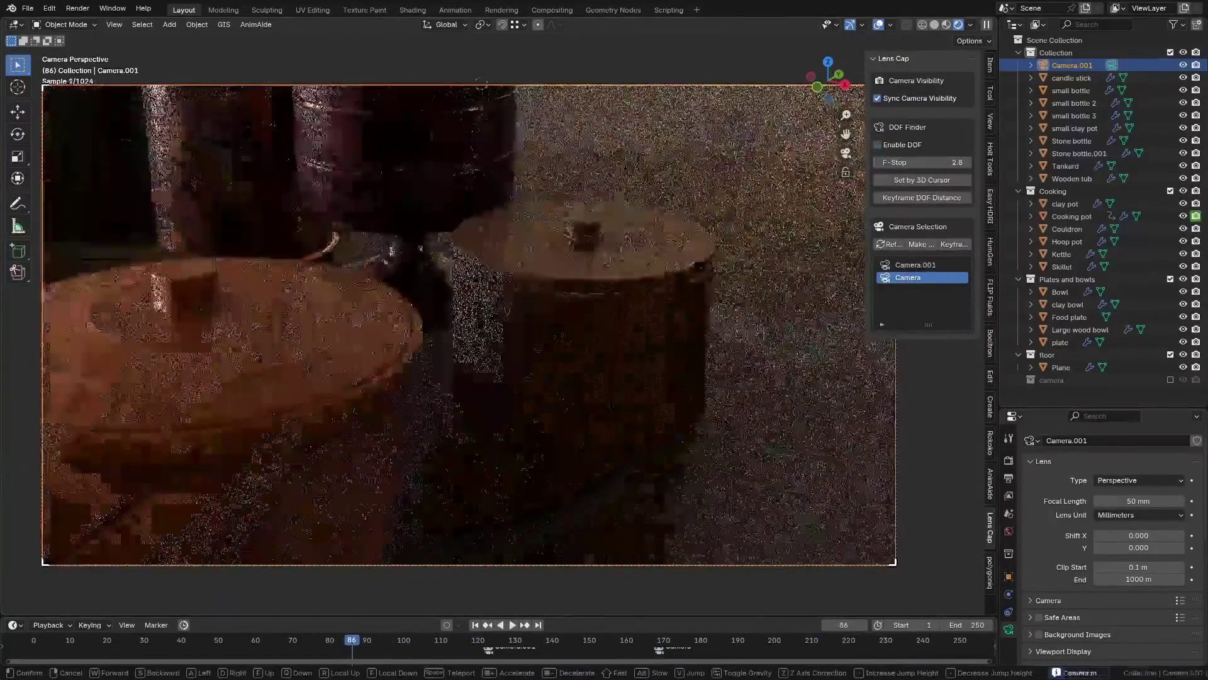
left_click(650, 485)
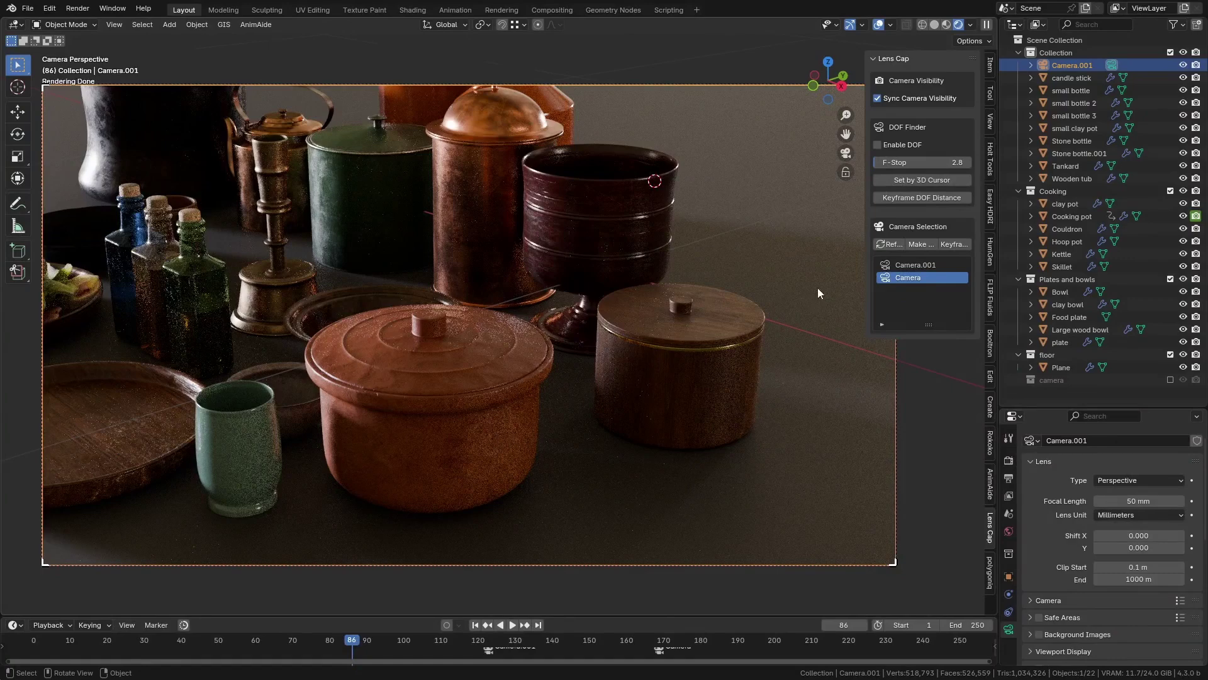
- Refresh the camera list and delete Camera.001 from the scene
left_click(889, 243)
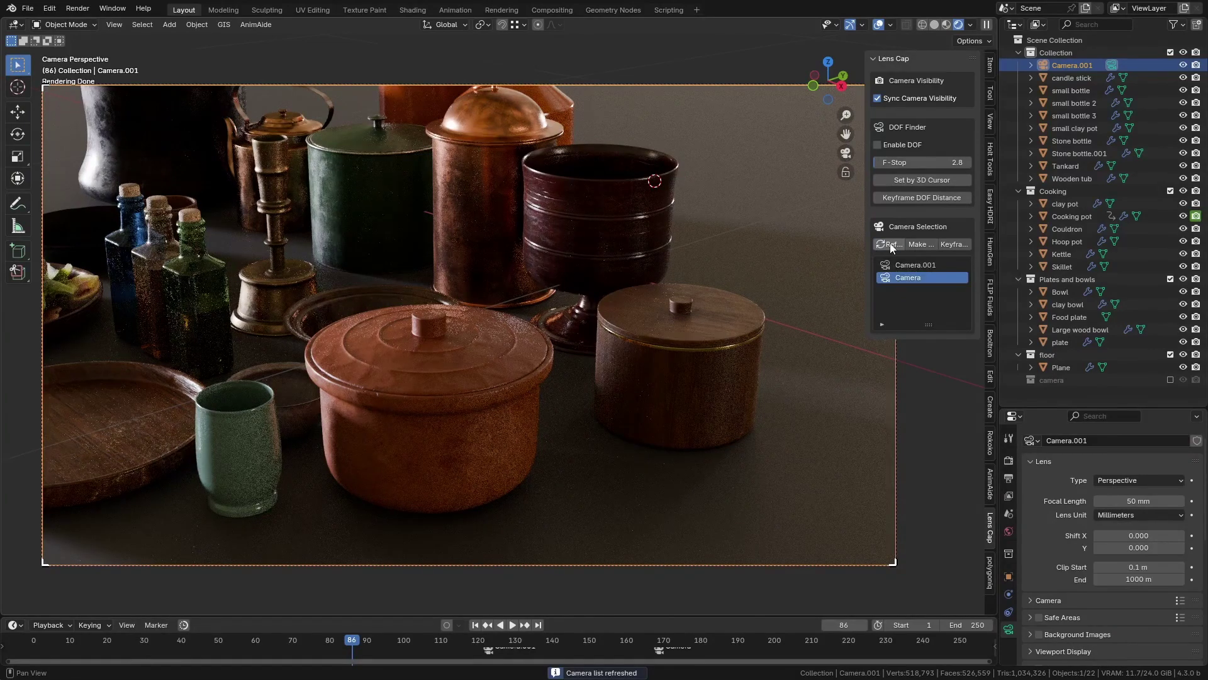
middle_click_drag(534, 283, 563, 321)
scroll(561, 319, "down", 6)
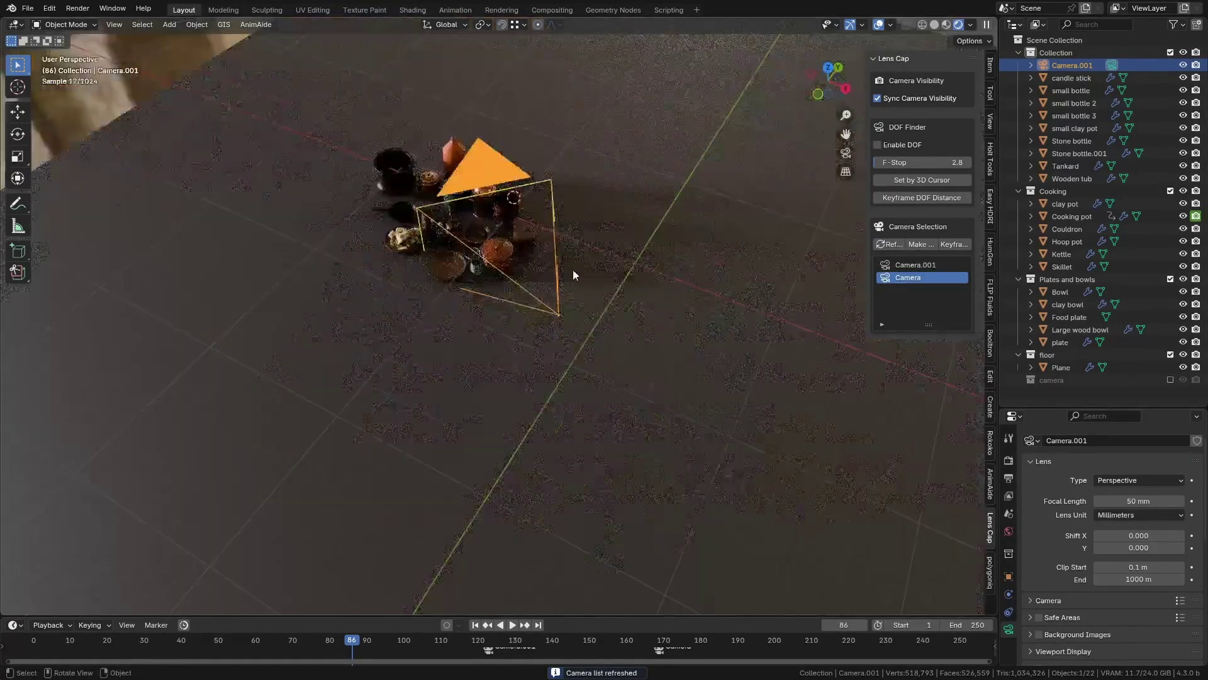
key("Delete")
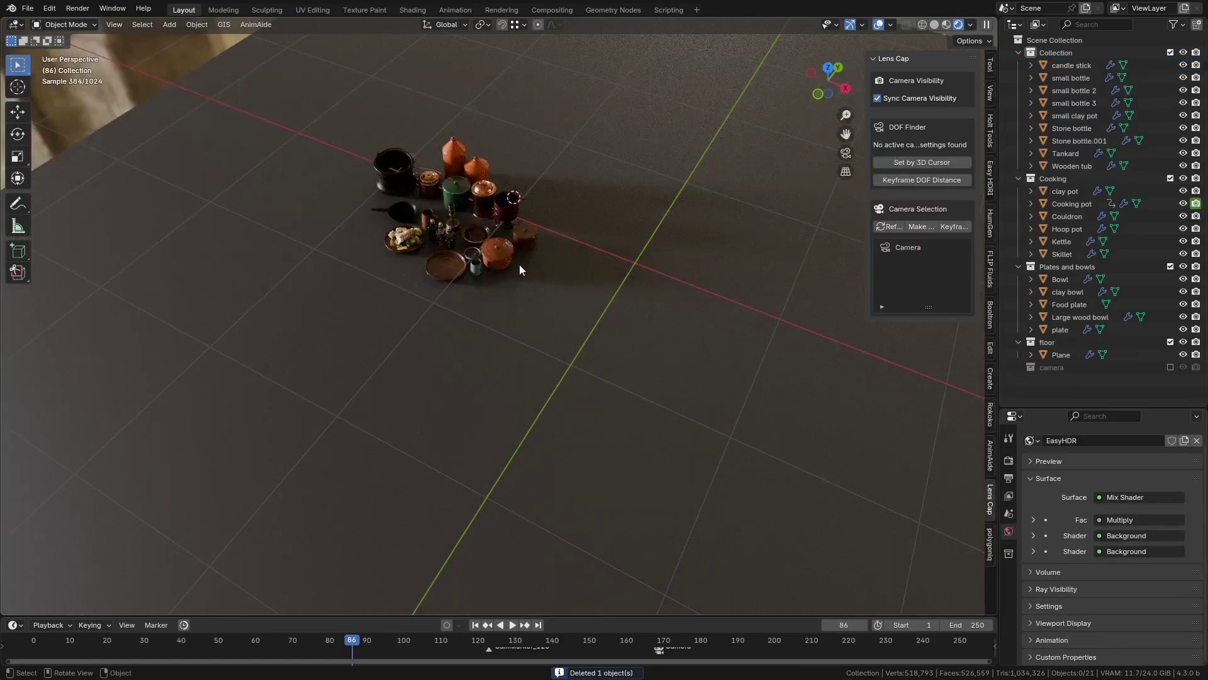
- Add a new camera at the 3D cursor on the goblet and look through it
key("shift+a")
left_click(563, 265)
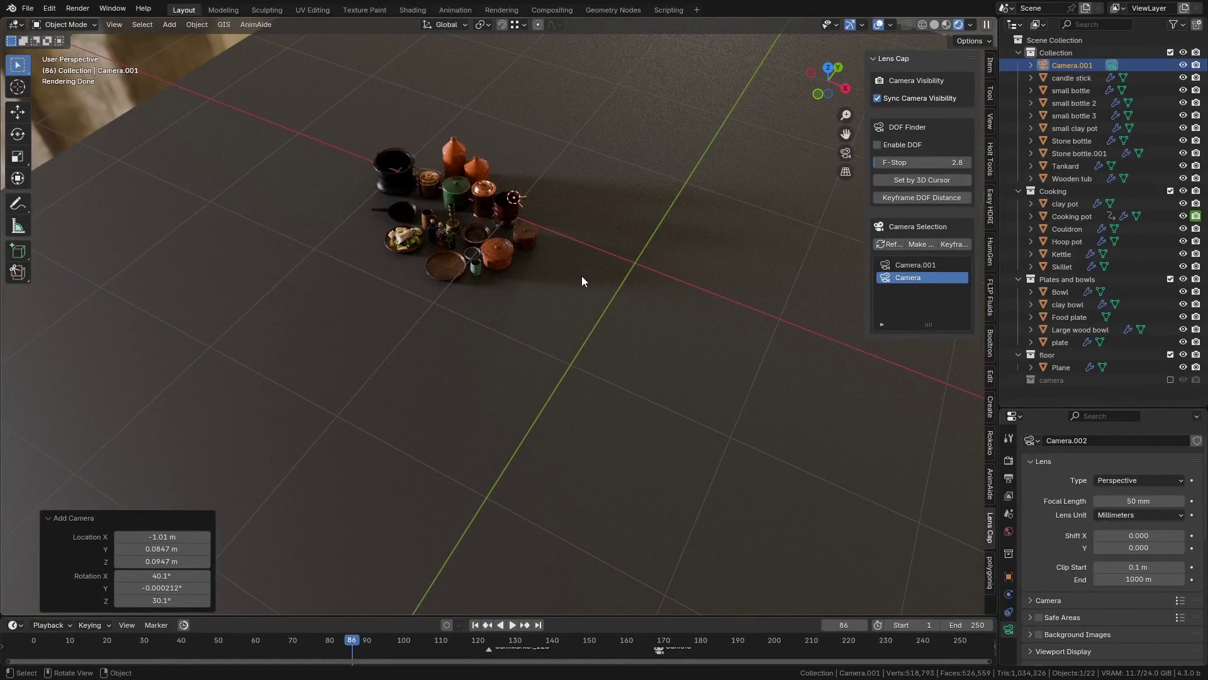
key("KP_0")
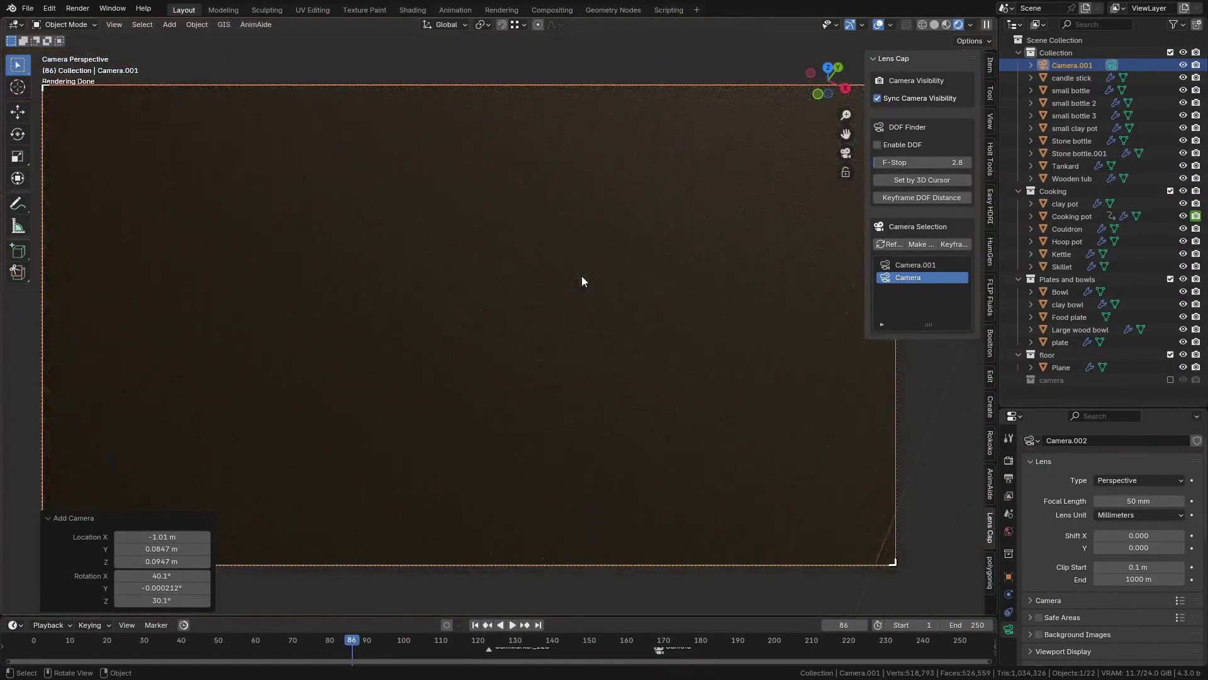
middle_click_drag(582, 276, 559, 289)
scroll(560, 291, "down", 5)
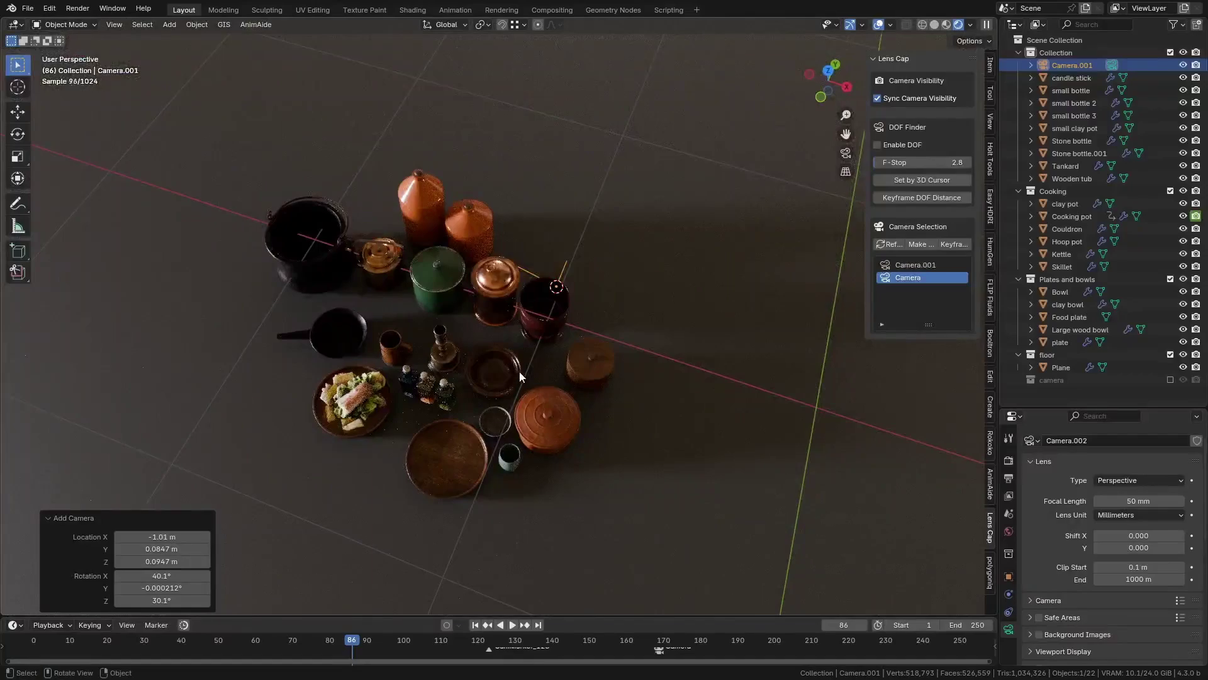
scroll(451, 365, "up", 2)
scroll(453, 365, "up", 4)
middle_click_drag(499, 384, 500, 363)
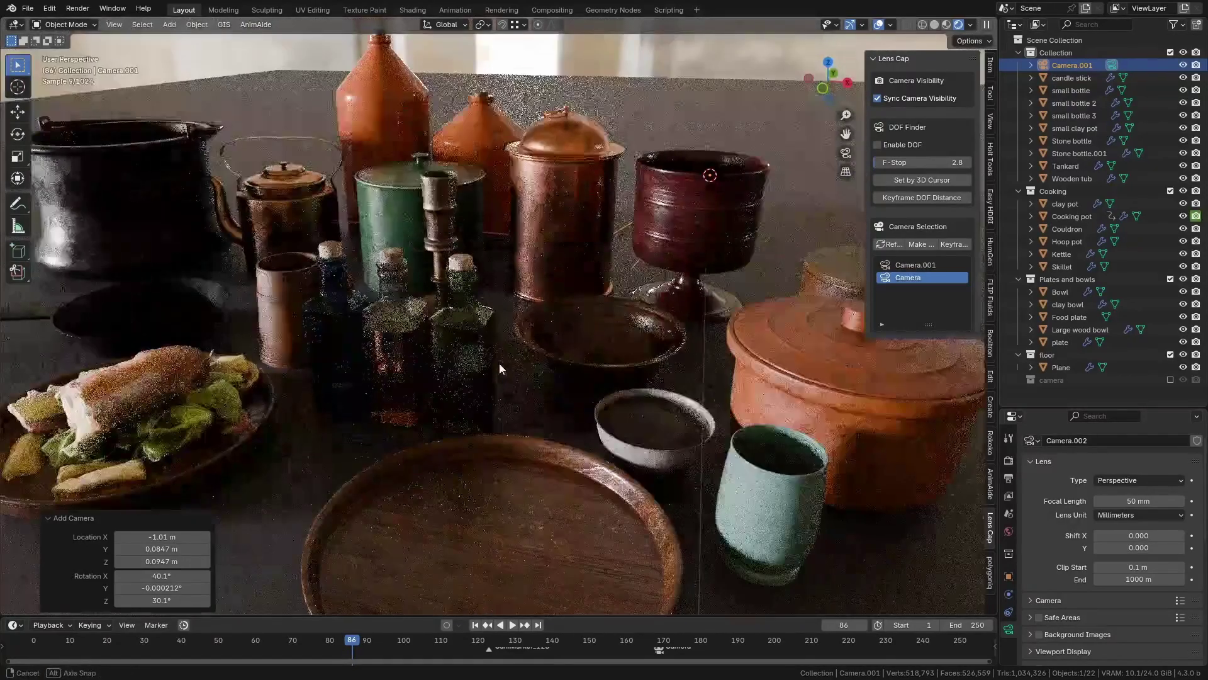